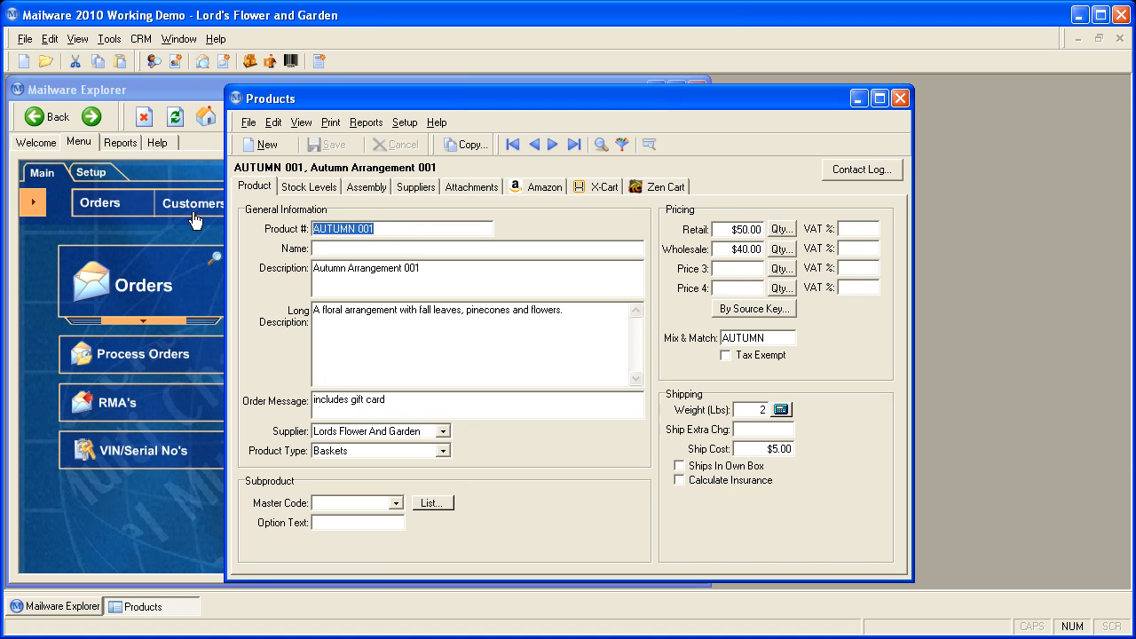
Review the name, description, long description and order message fields of product AUTUMN 001.
click(369, 248)
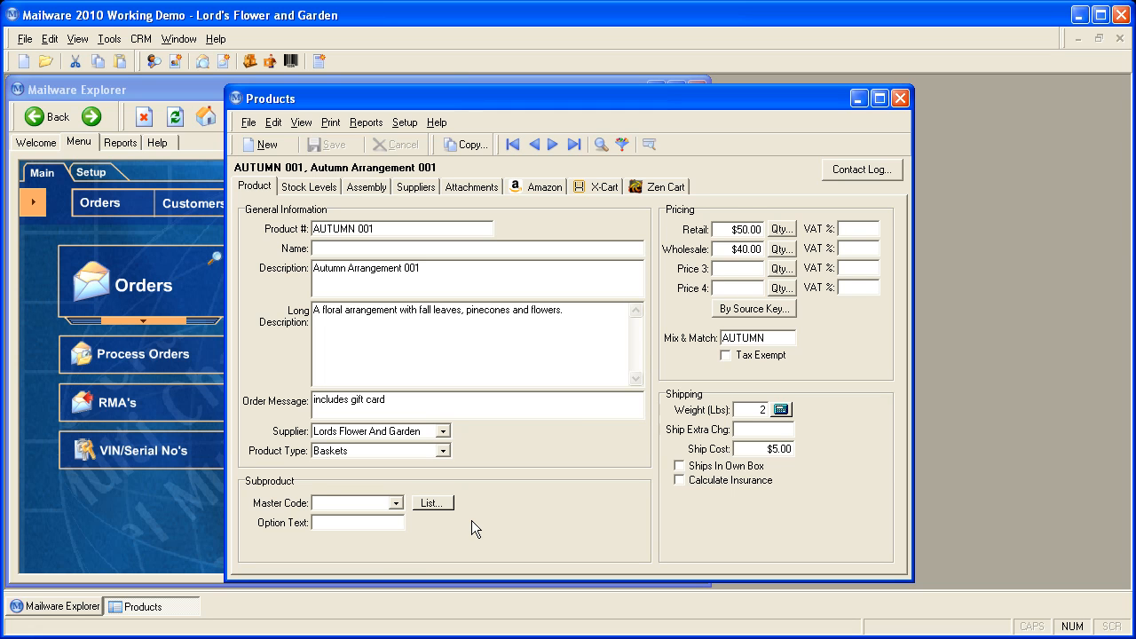
click(459, 272)
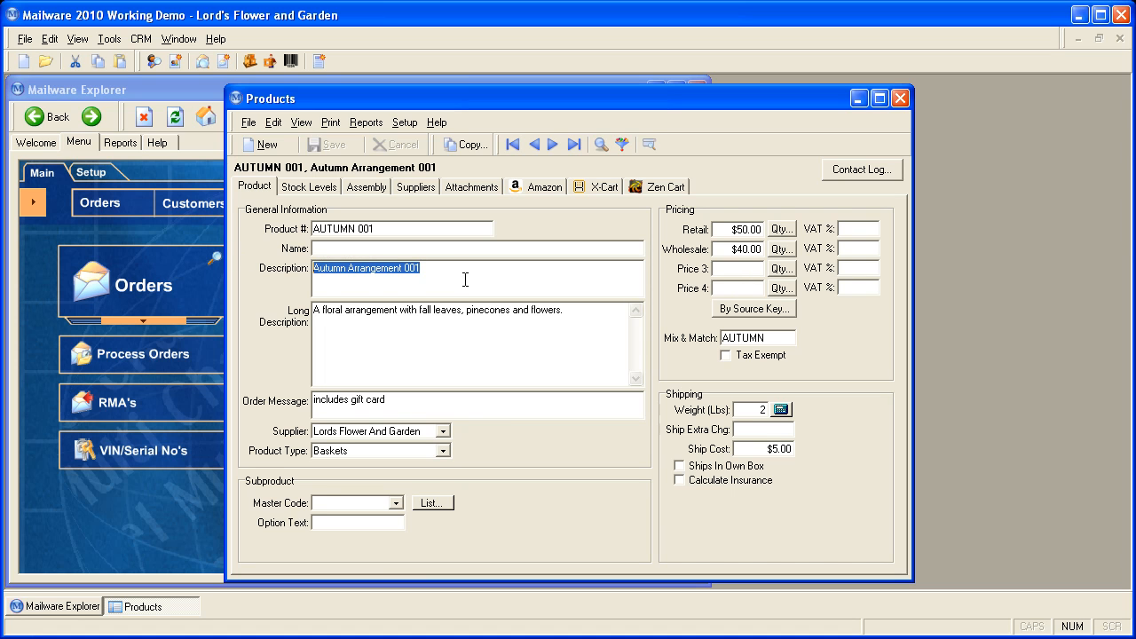
key(Tab)
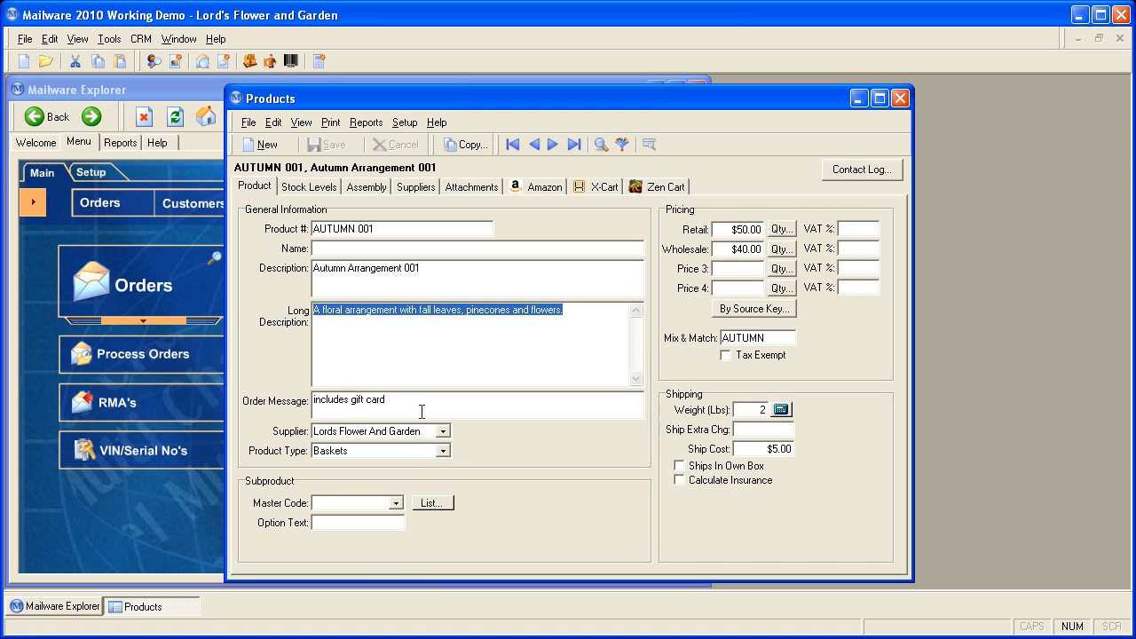
key(Tab)
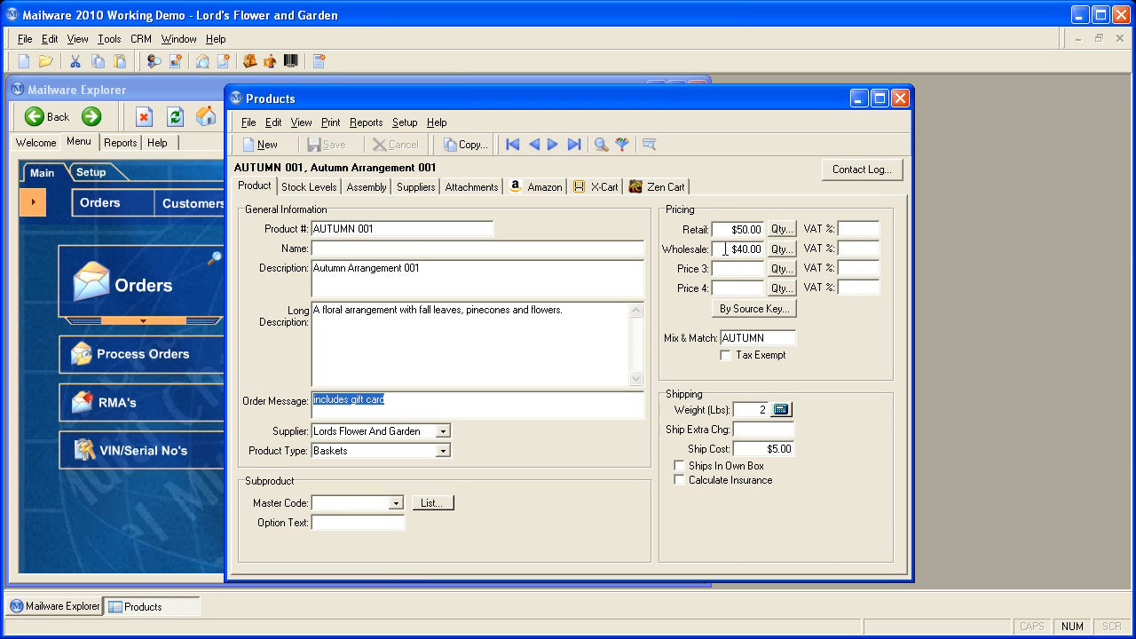
Check the retail price's quantity discounts and compare the product's Mix & Match code with that of AUTUMN 002.
click(781, 229)
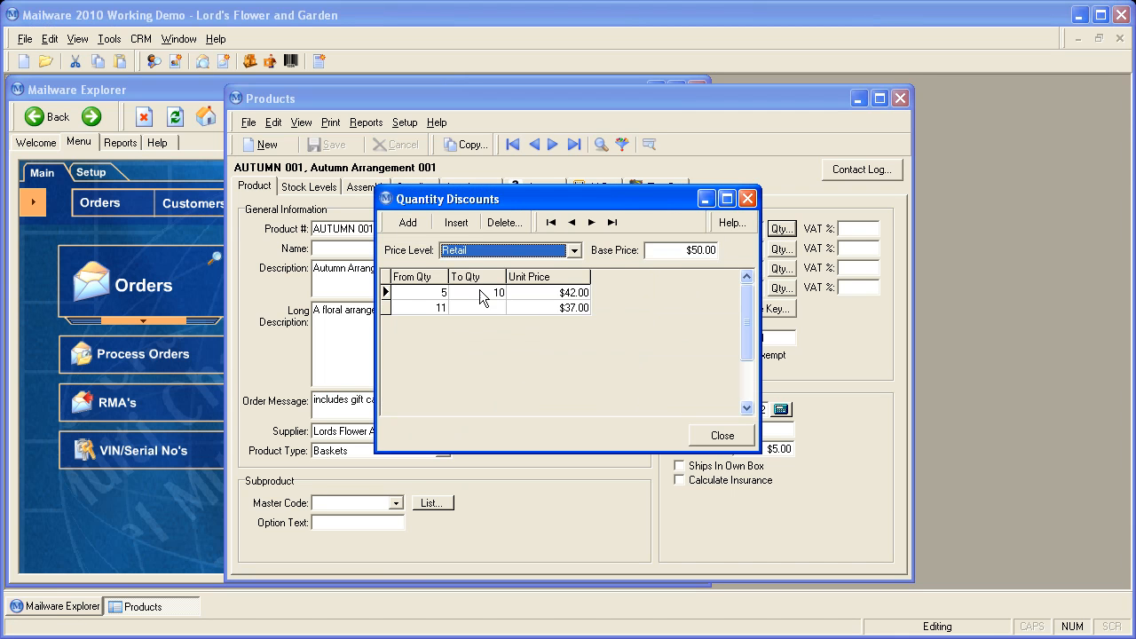
click(747, 198)
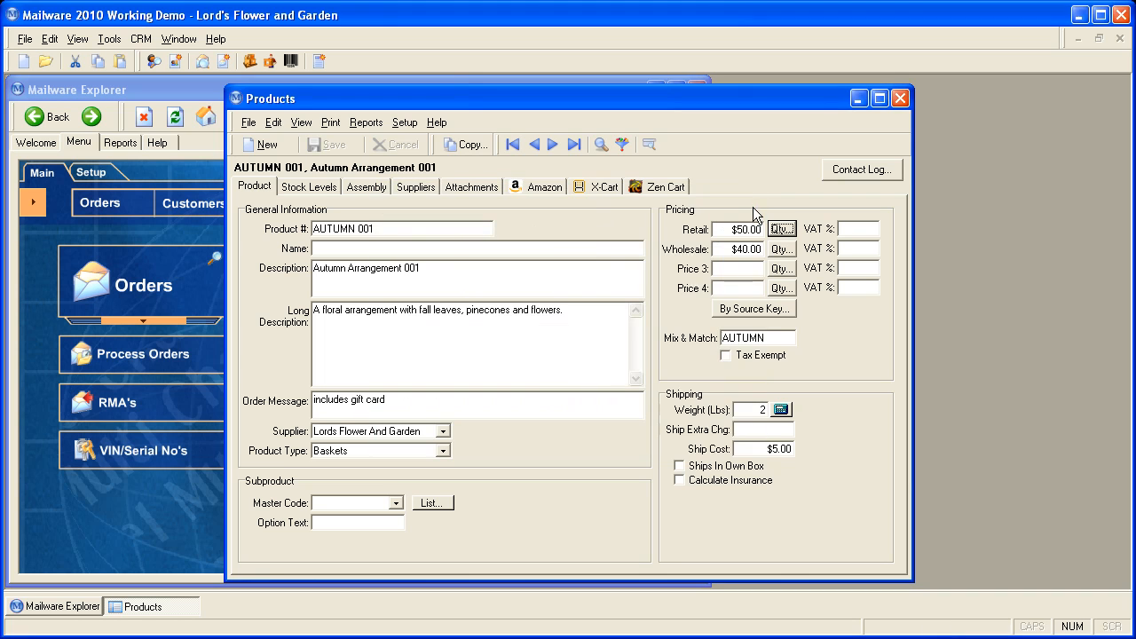
drag(775, 338, 668, 346)
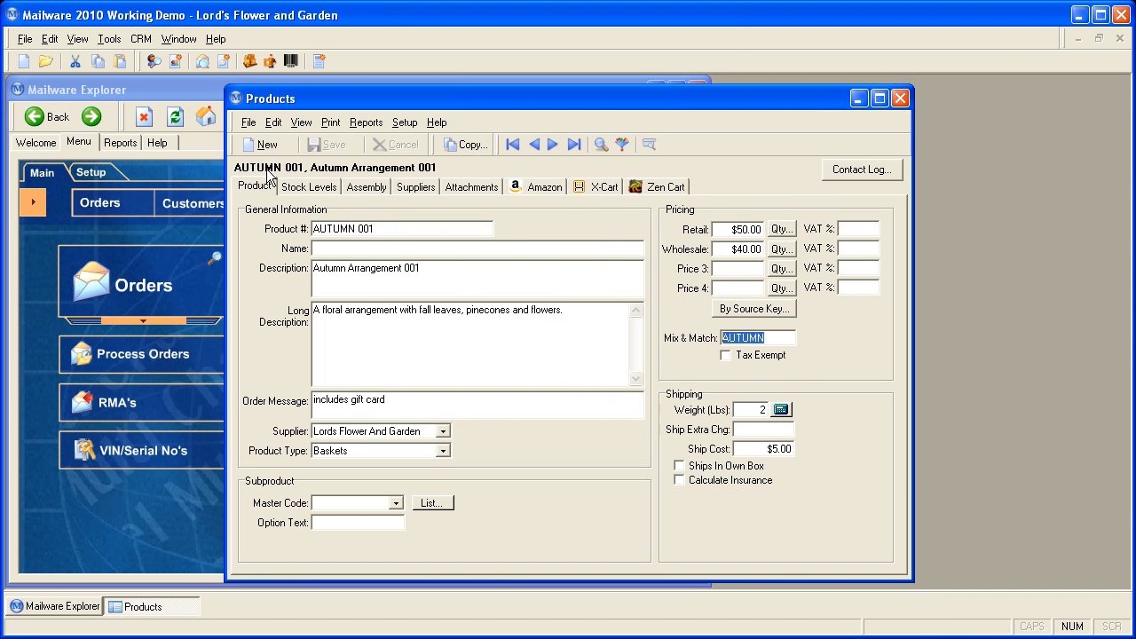
click(554, 143)
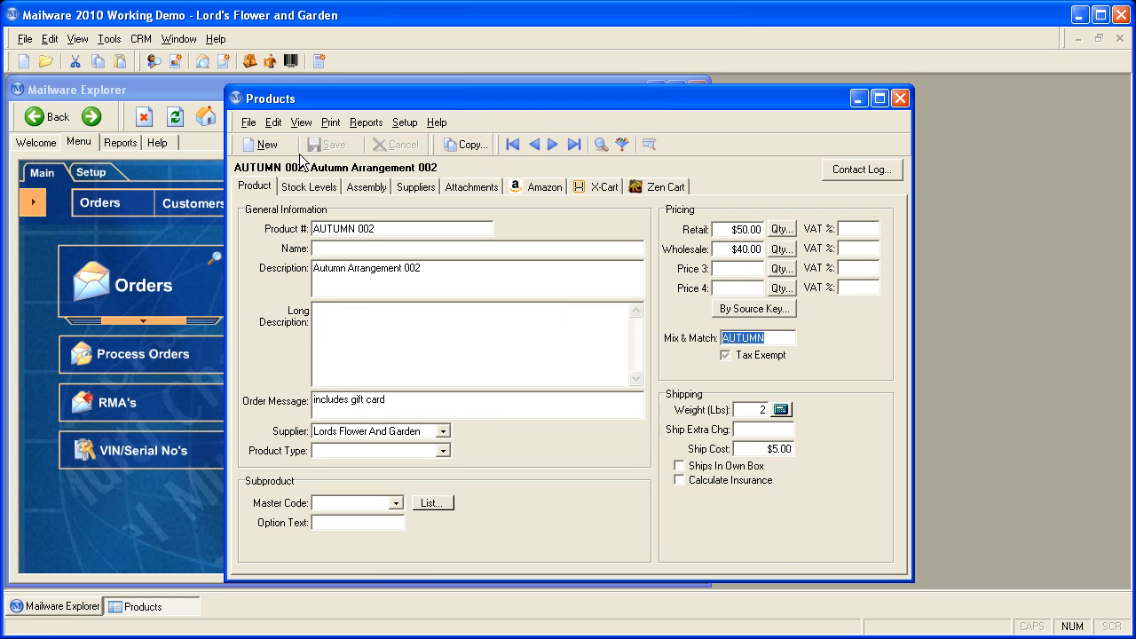
click(533, 144)
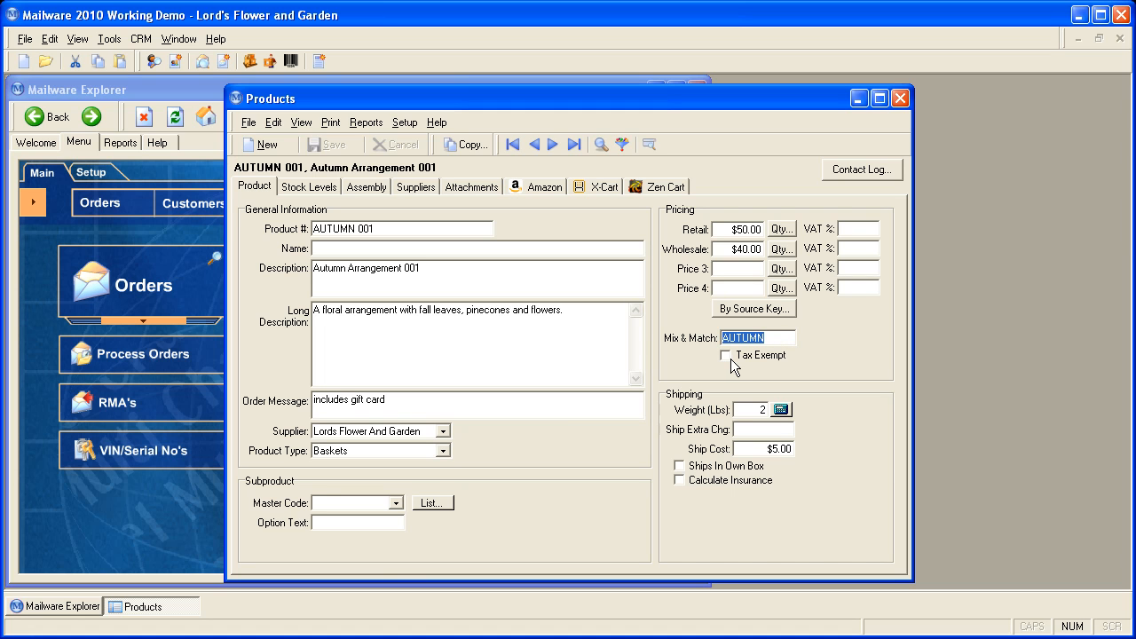
Examine the product's shipping weight with its weight calculator, plus the extra shipping charge and ship cost fields.
click(765, 410)
text(2)
click(781, 409)
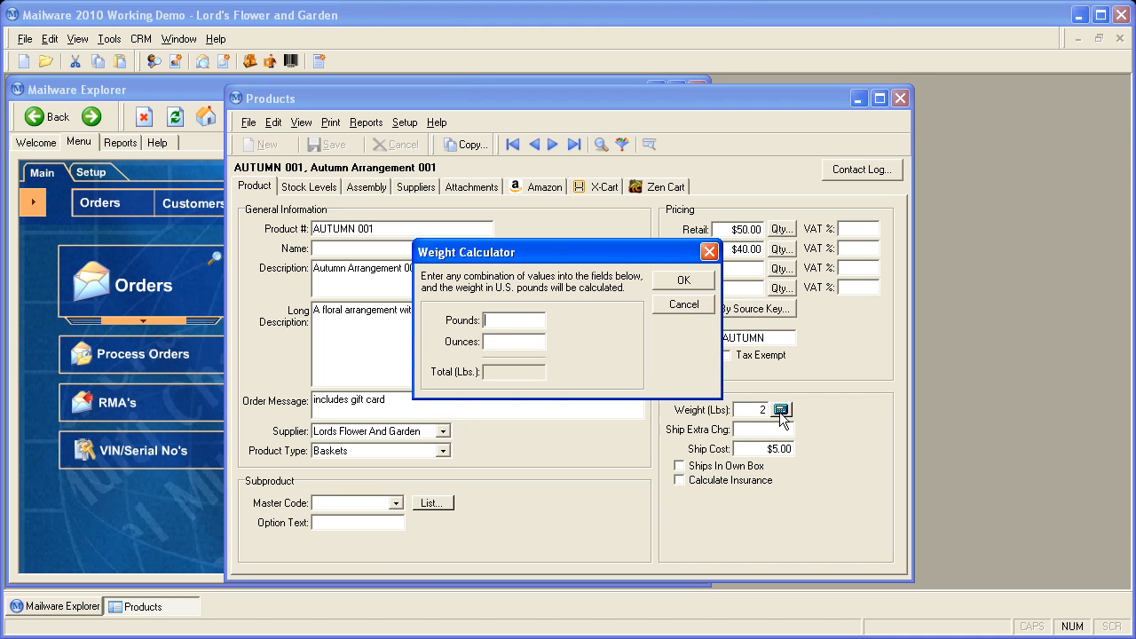
click(684, 306)
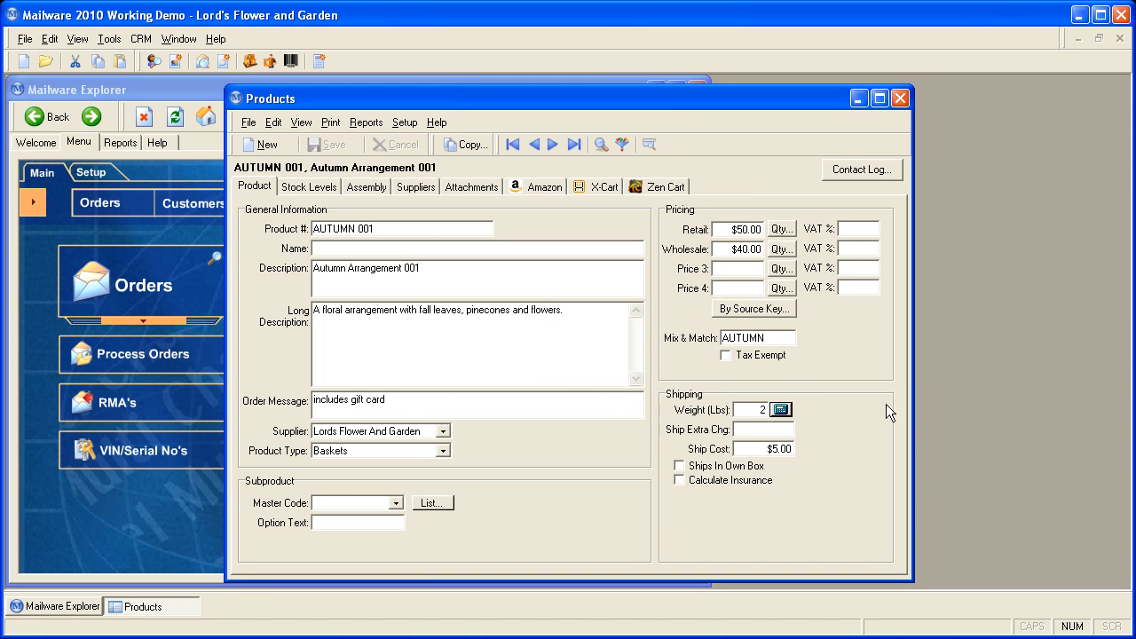
click(751, 431)
click(781, 450)
Open the product's stock levels and switch Multiple Locations off and back on to try out the In Stock field.
click(298, 187)
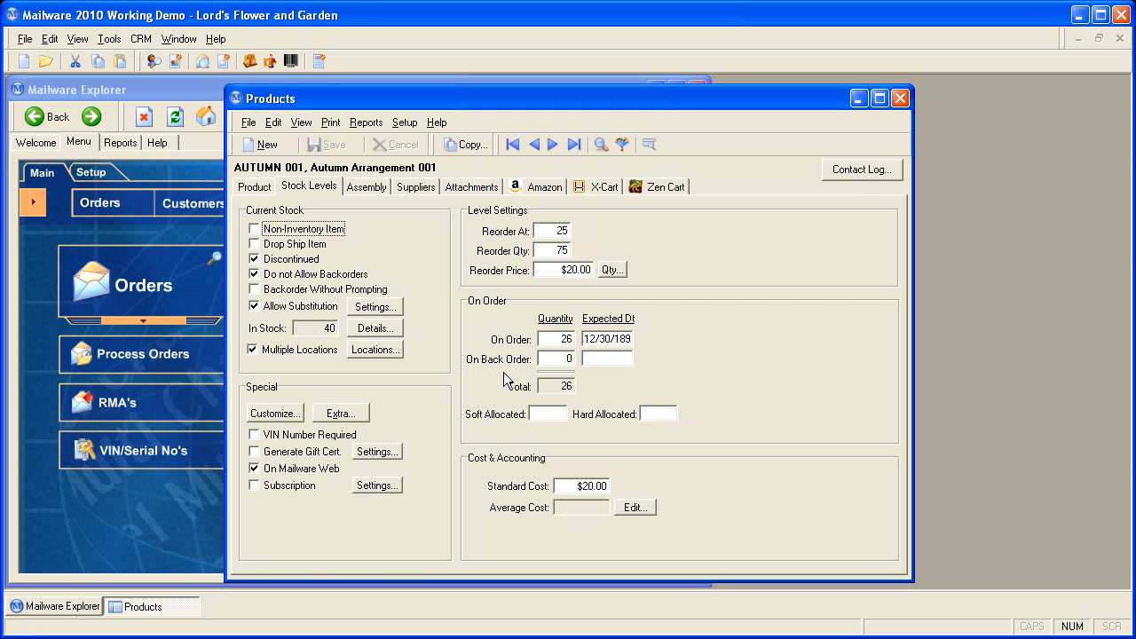
click(278, 348)
click(313, 327)
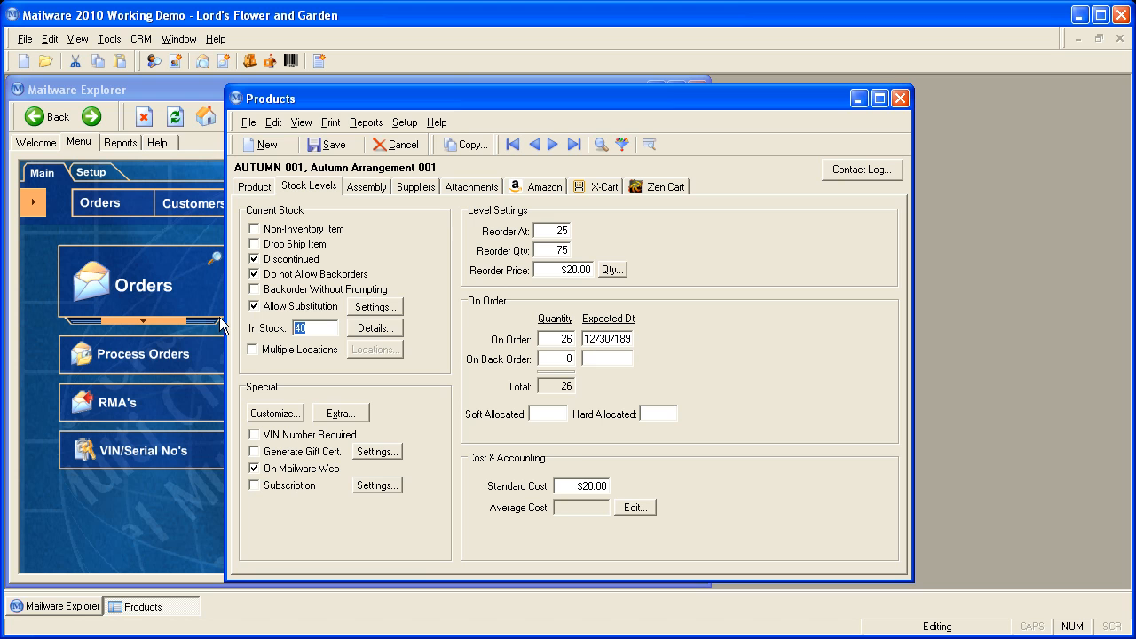
click(253, 350)
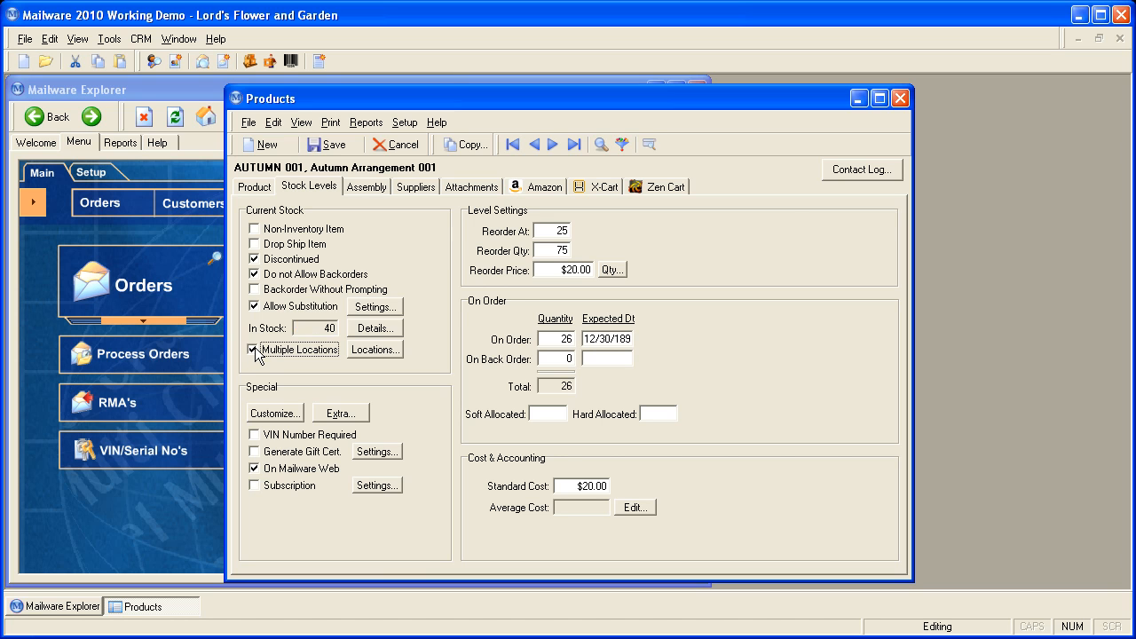
Open the product's stock locations and inspect the available locations, stock quantity and preference of Warehouse 1.
click(377, 351)
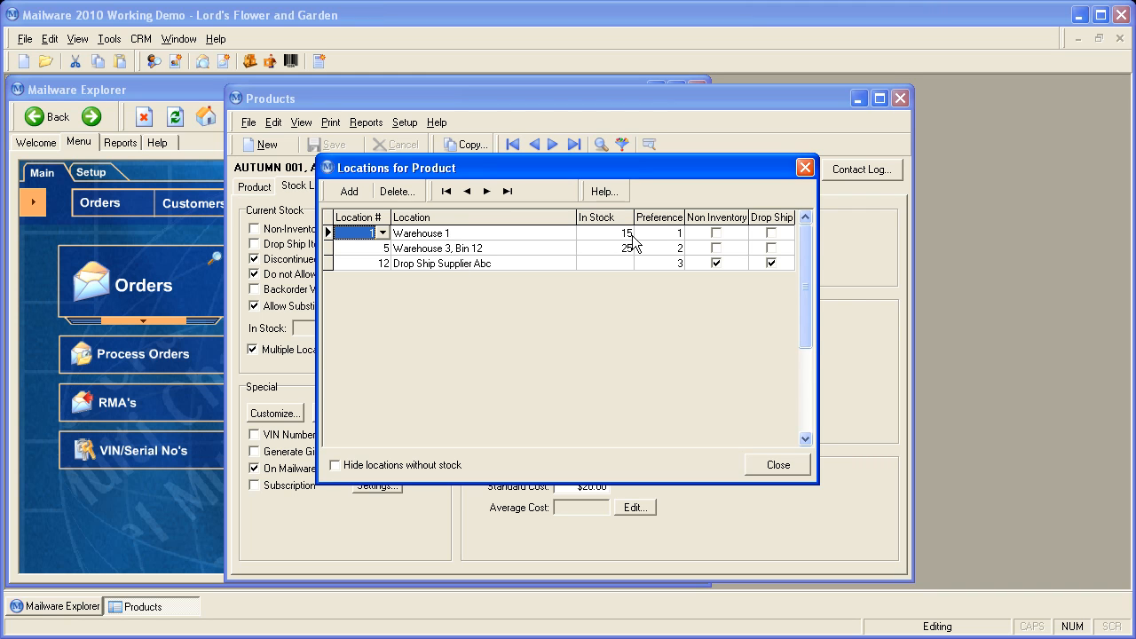
click(383, 233)
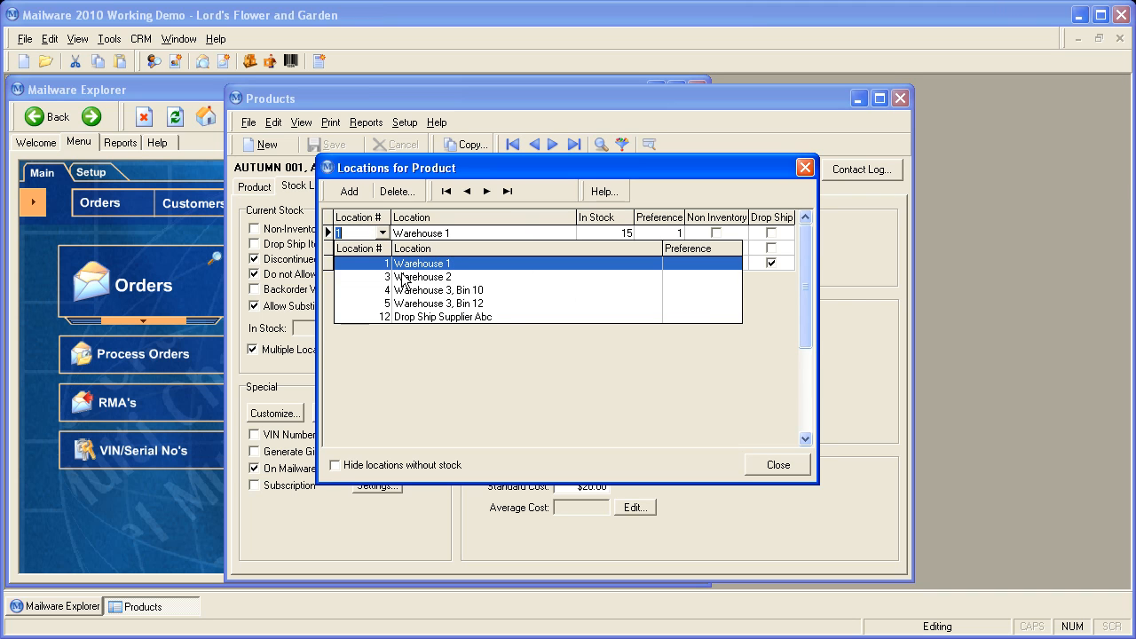
click(459, 264)
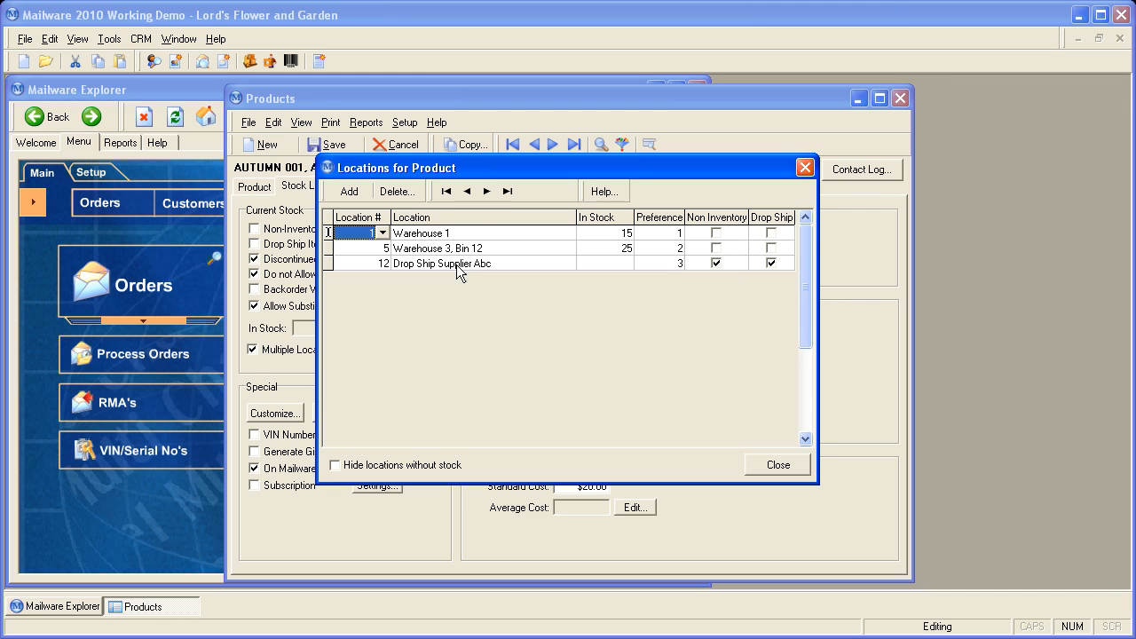
click(626, 236)
click(672, 236)
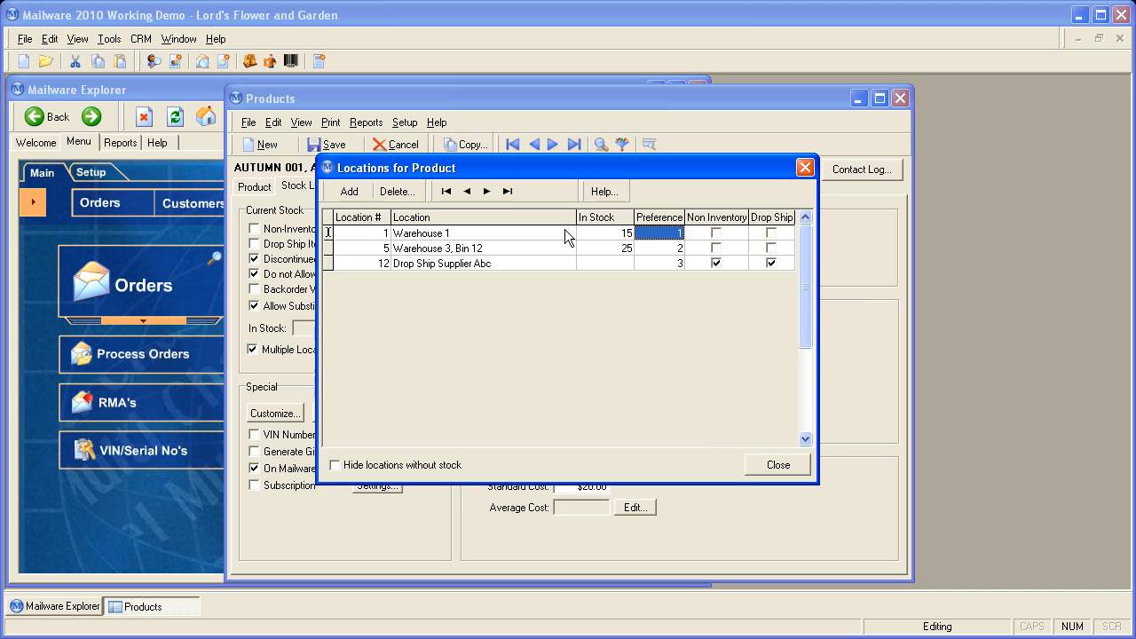
Inspect the stock and non-inventory setting of the Drop Ship Supplier Abc location, and close the locations list.
click(456, 264)
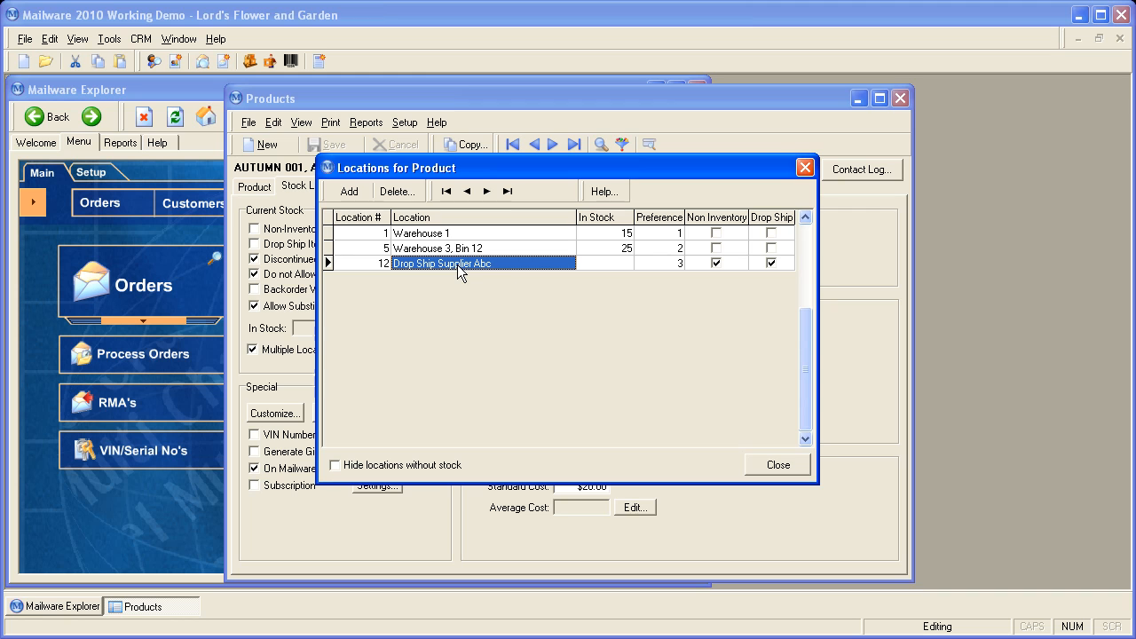
click(626, 261)
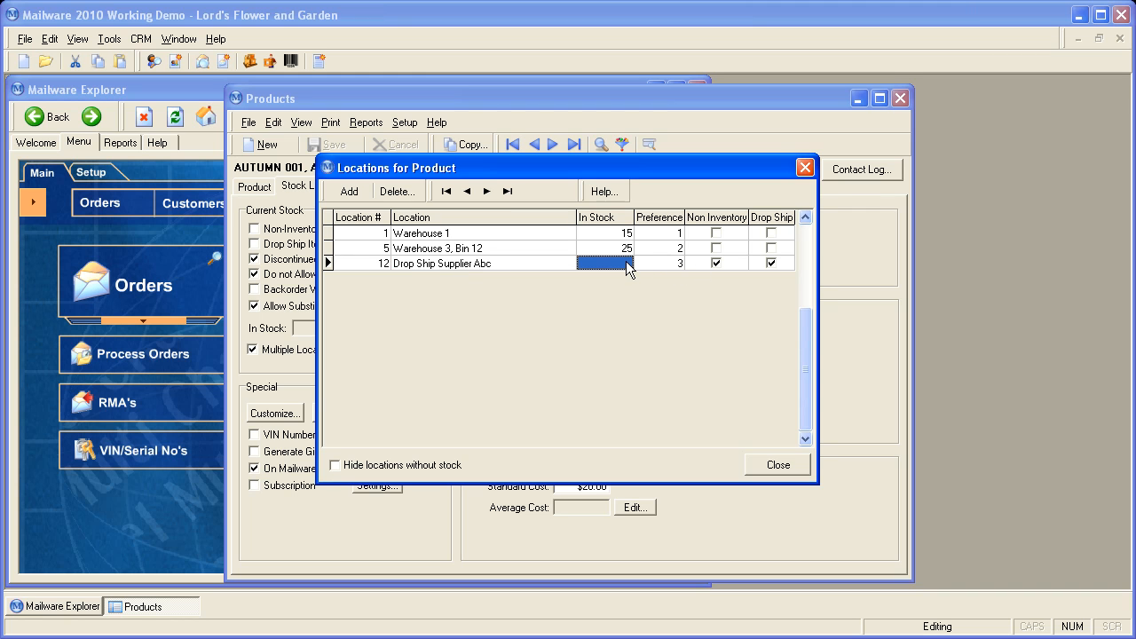
click(715, 263)
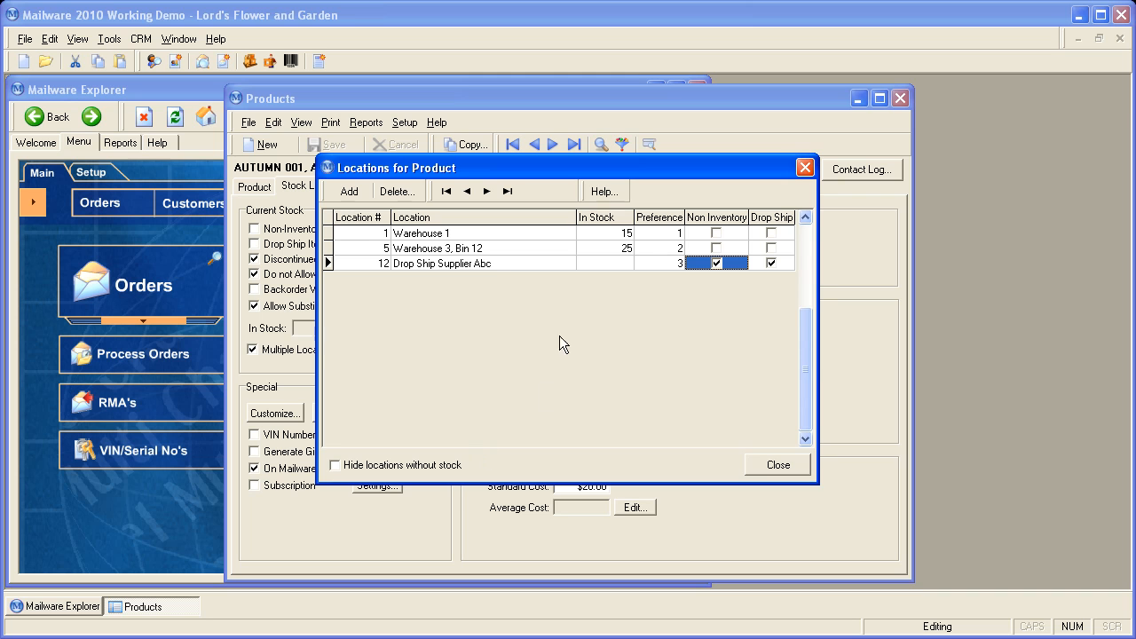
click(766, 469)
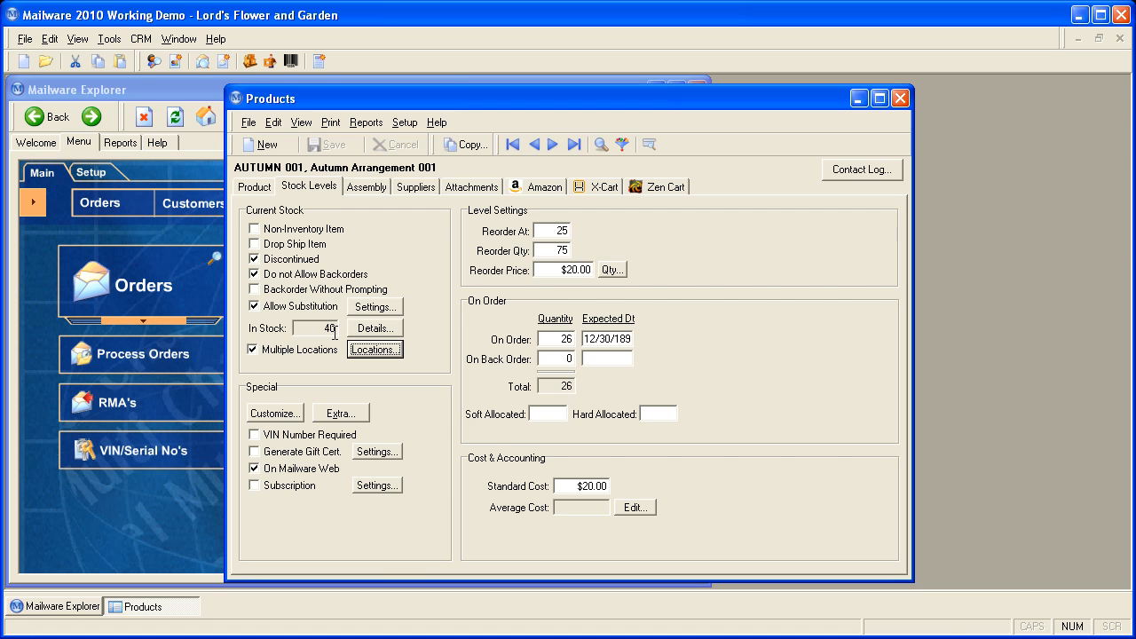
Try marking the product as a non-inventory and drop ship item, and clear both options again.
click(256, 229)
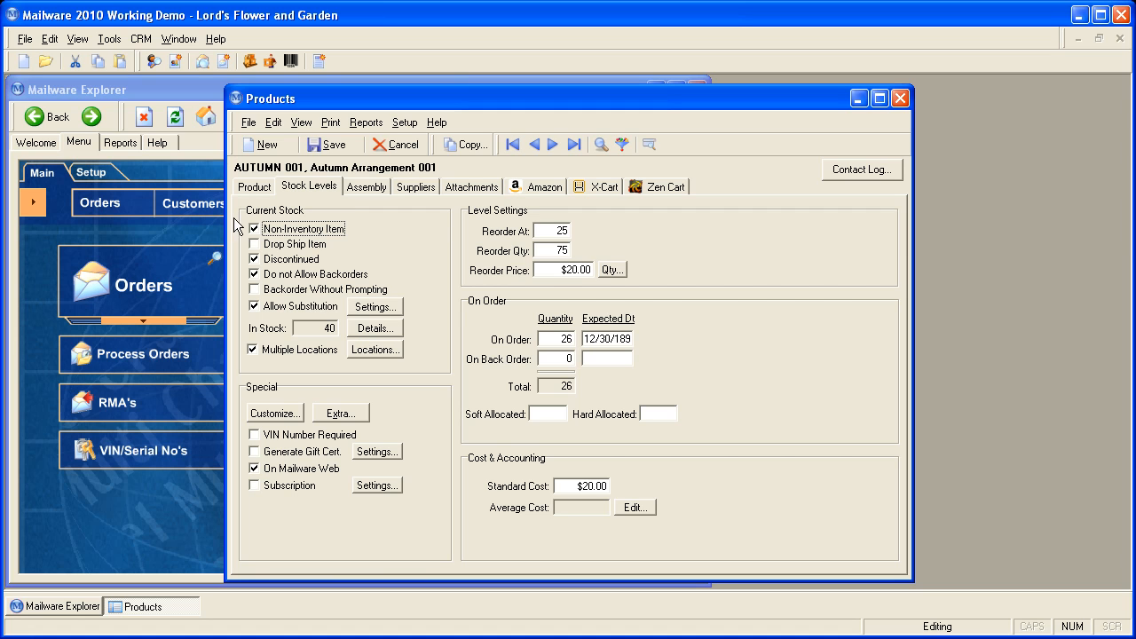
click(258, 231)
click(254, 230)
click(255, 245)
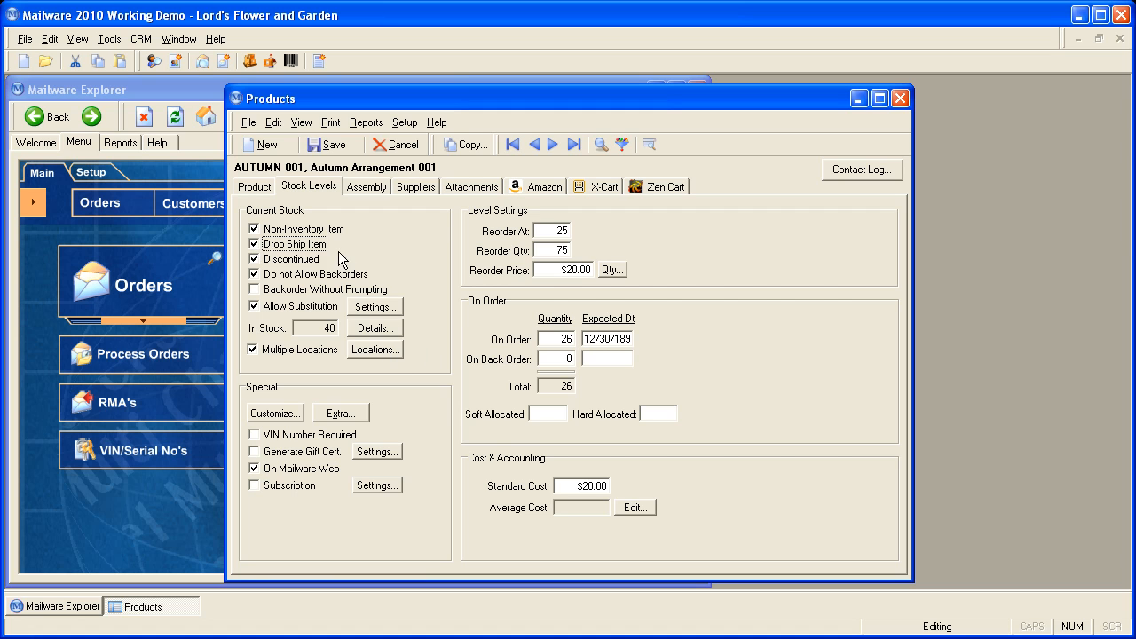
click(255, 244)
click(254, 229)
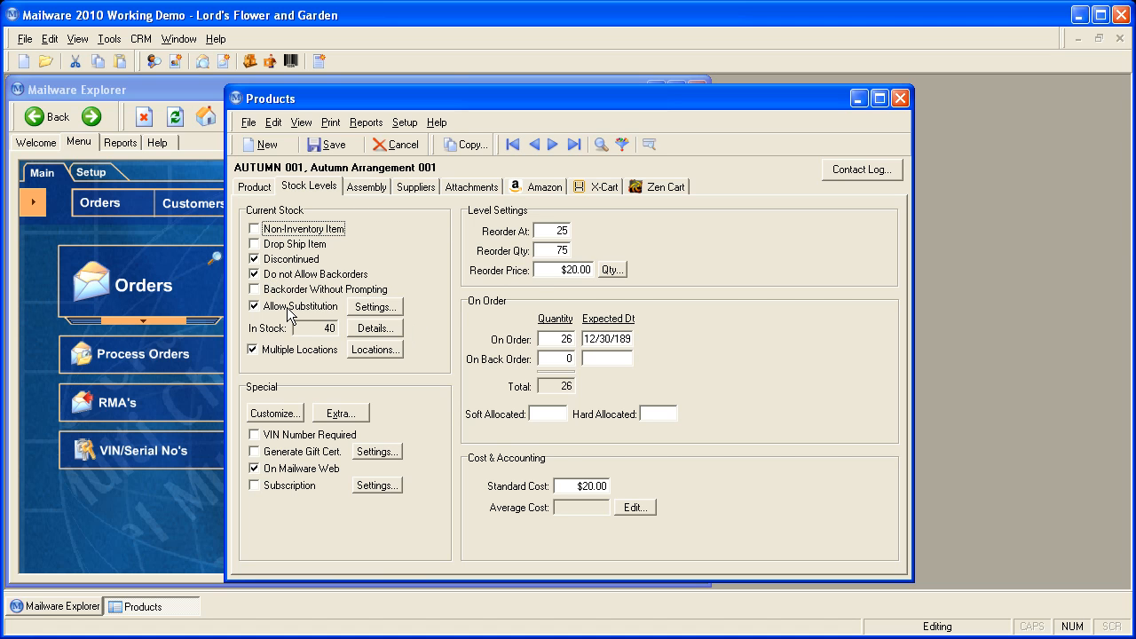
View the product's substitution settings, including the substitute product and its conditions, and leave without saving.
click(376, 307)
drag(282, 247, 524, 258)
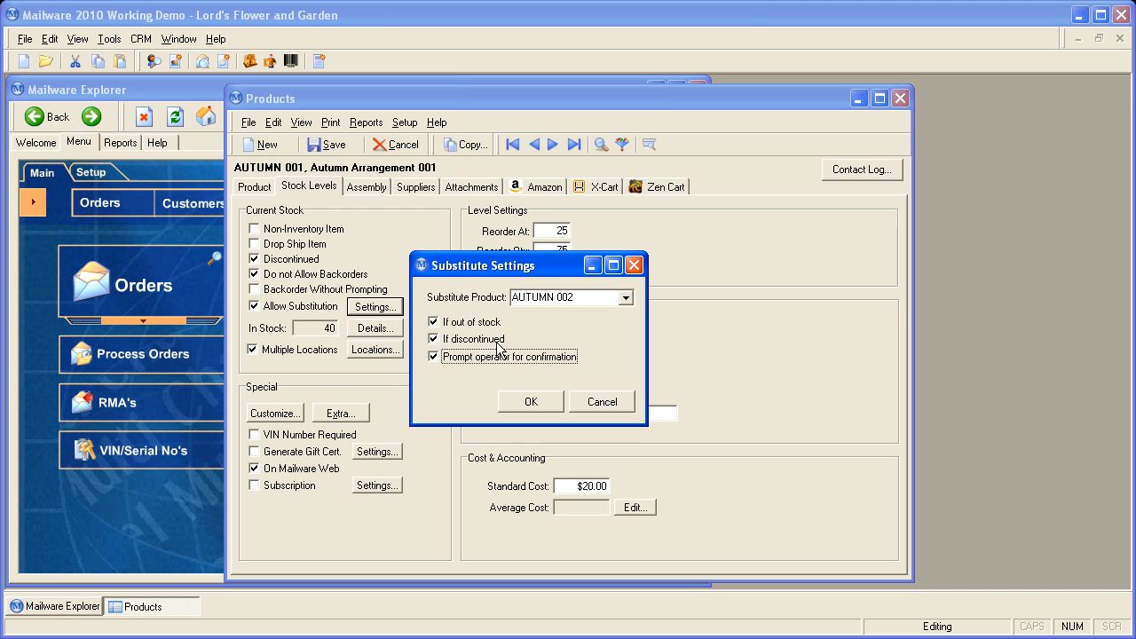
click(595, 409)
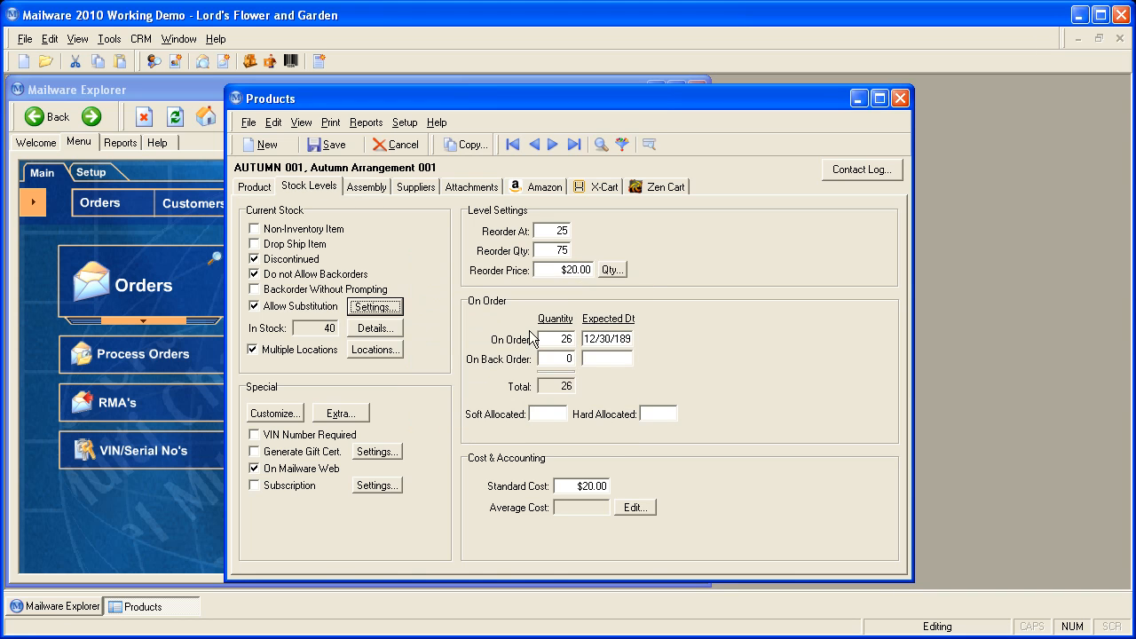
View the product's customization information and close it without changes.
click(266, 415)
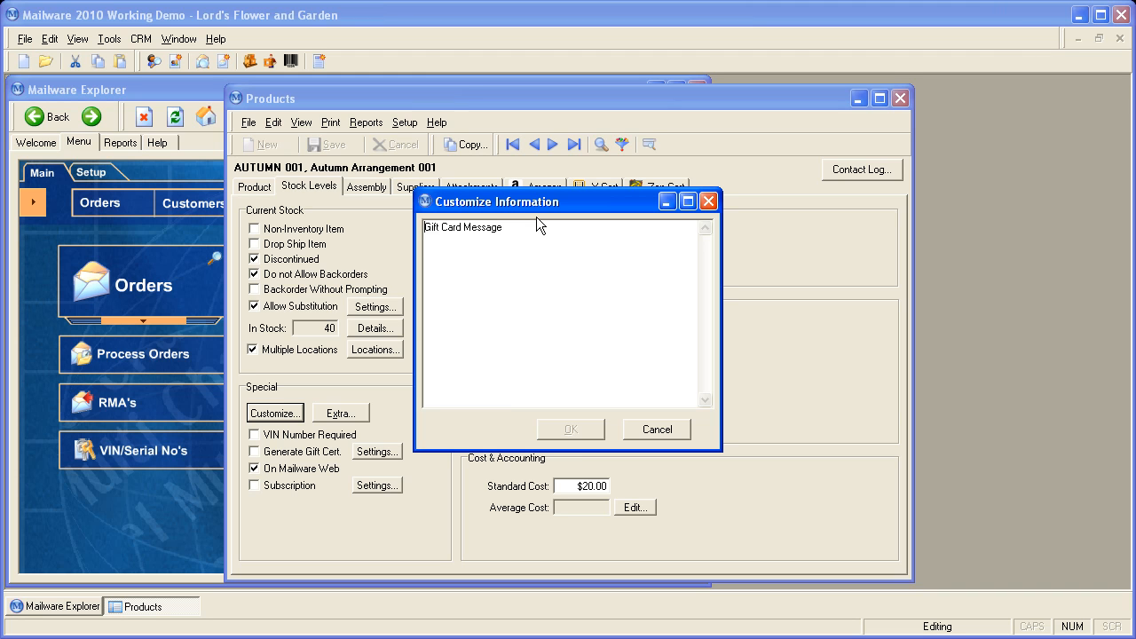
drag(518, 239, 361, 207)
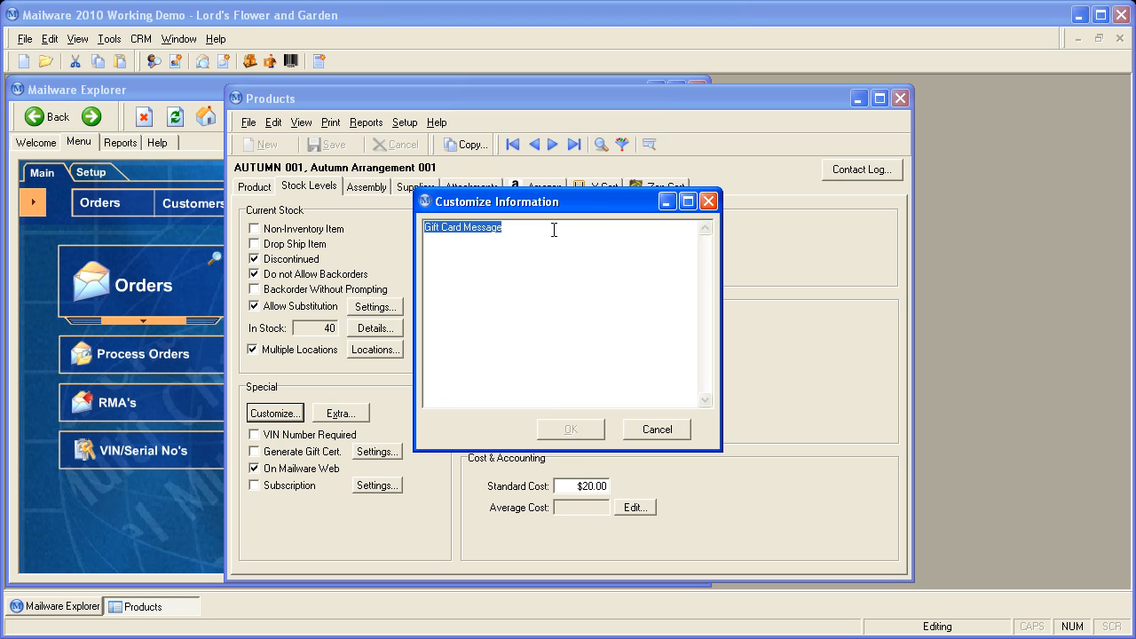
click(708, 203)
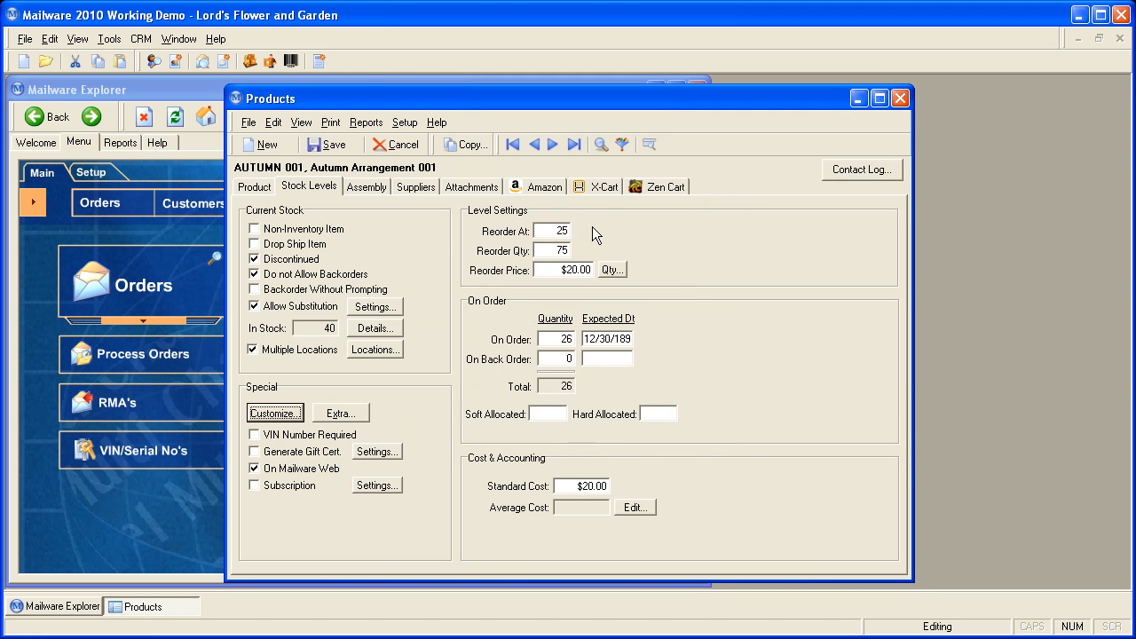
Look through the product's extra fields, including the user-definable fields, ISBN, UPC and supplier price, and cancel out.
click(340, 413)
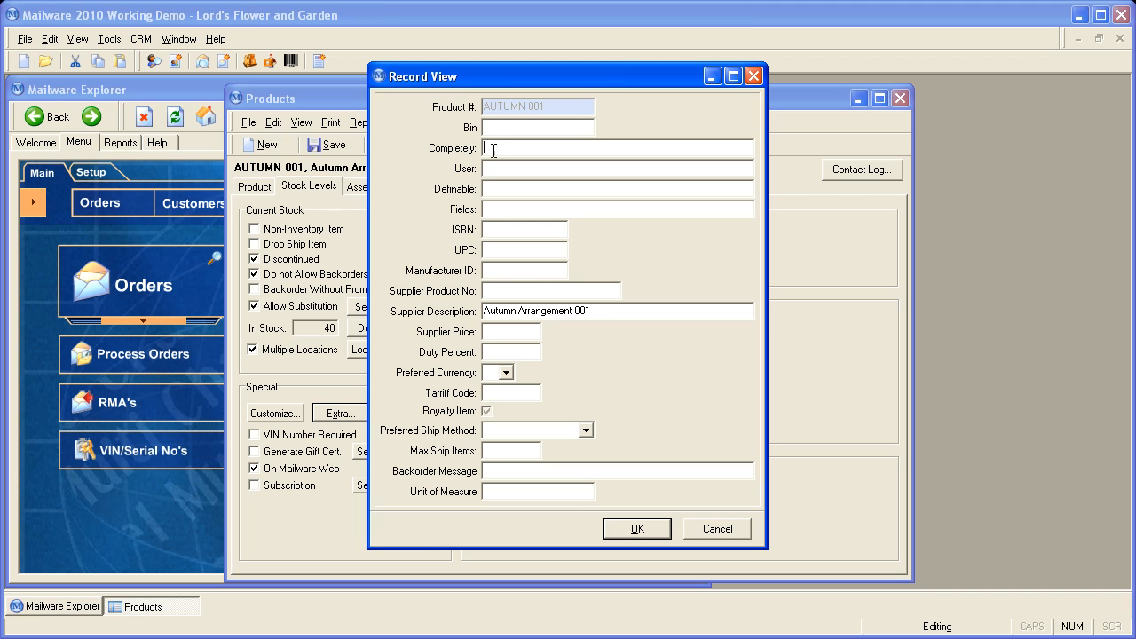
click(501, 210)
click(505, 229)
click(531, 250)
click(508, 334)
click(515, 335)
click(727, 534)
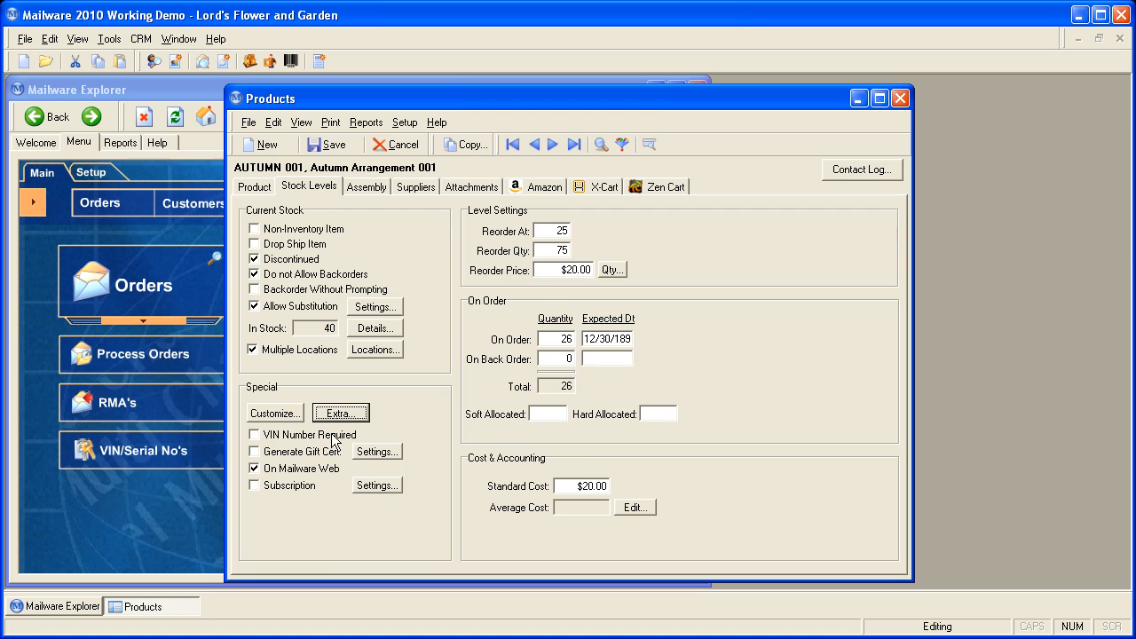
Try the gift certificate option, review its prefix, suffix, code length and character choices, and clear the option again.
click(256, 436)
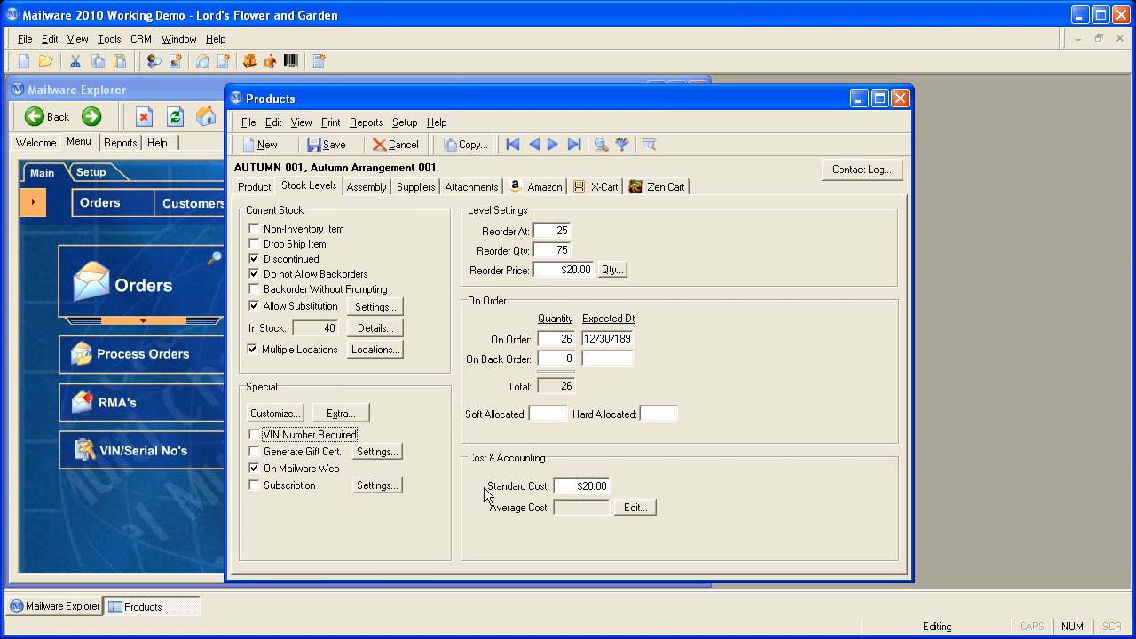
click(265, 454)
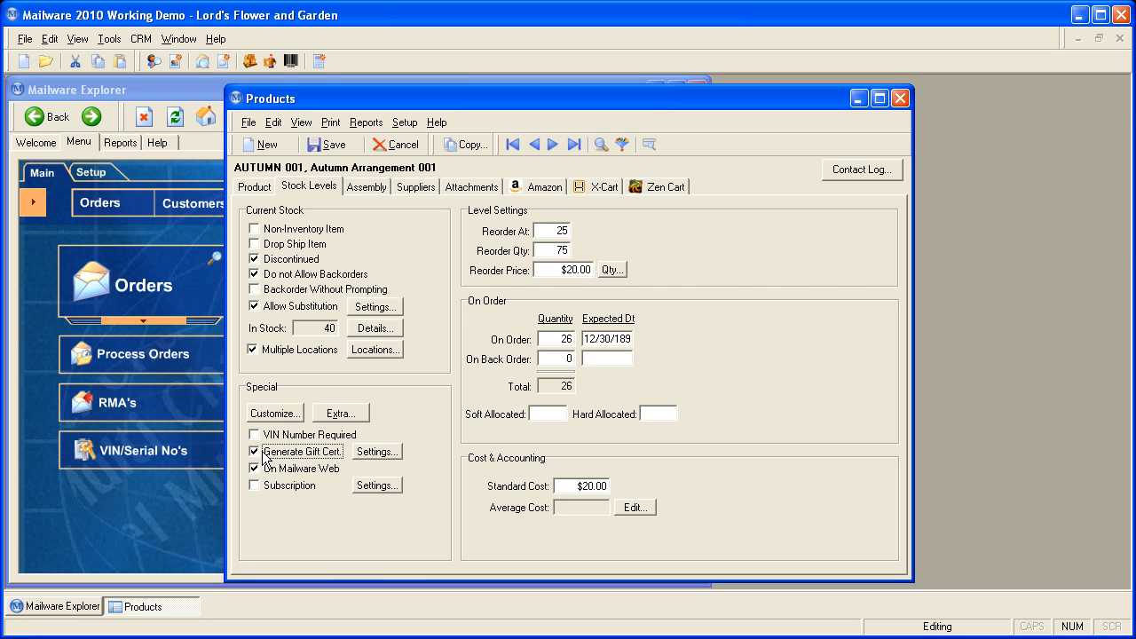
click(390, 455)
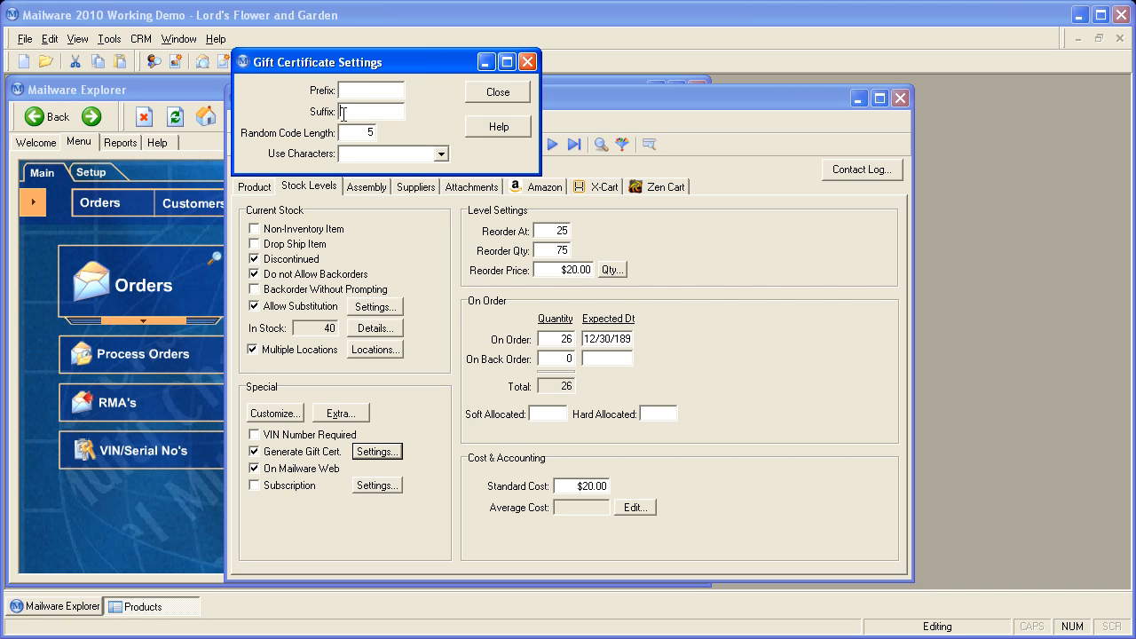
click(441, 155)
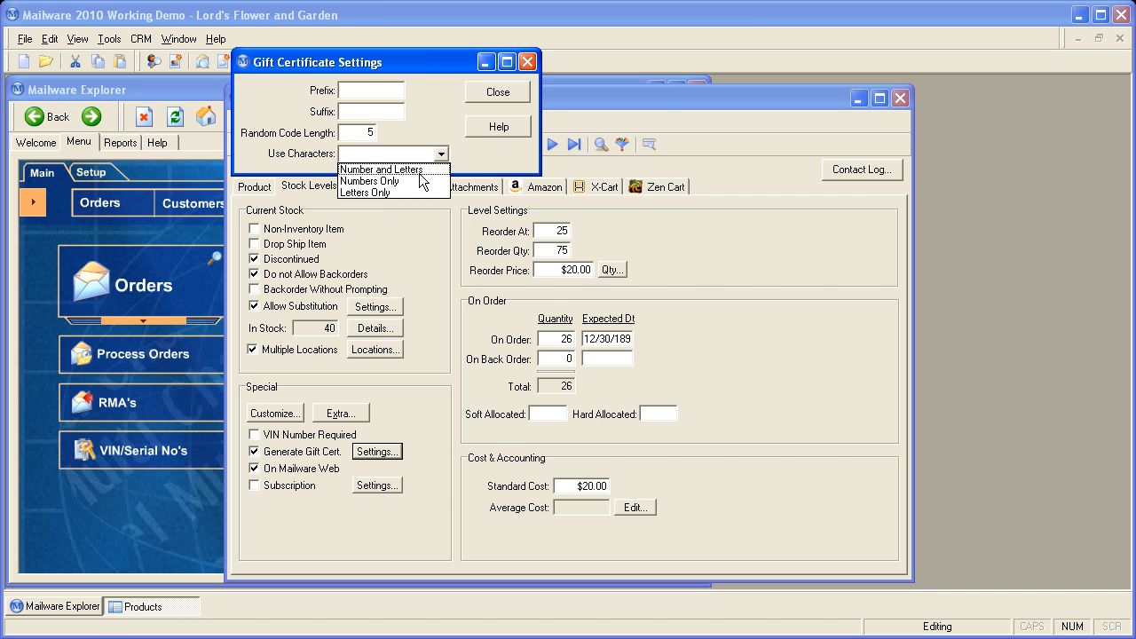
click(498, 105)
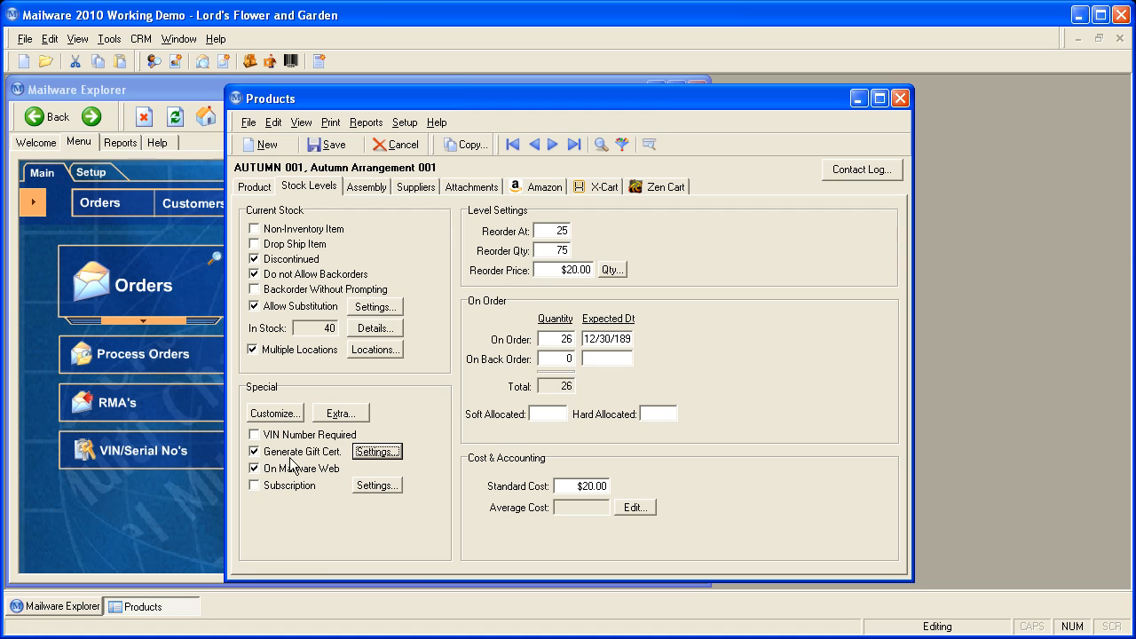
click(261, 451)
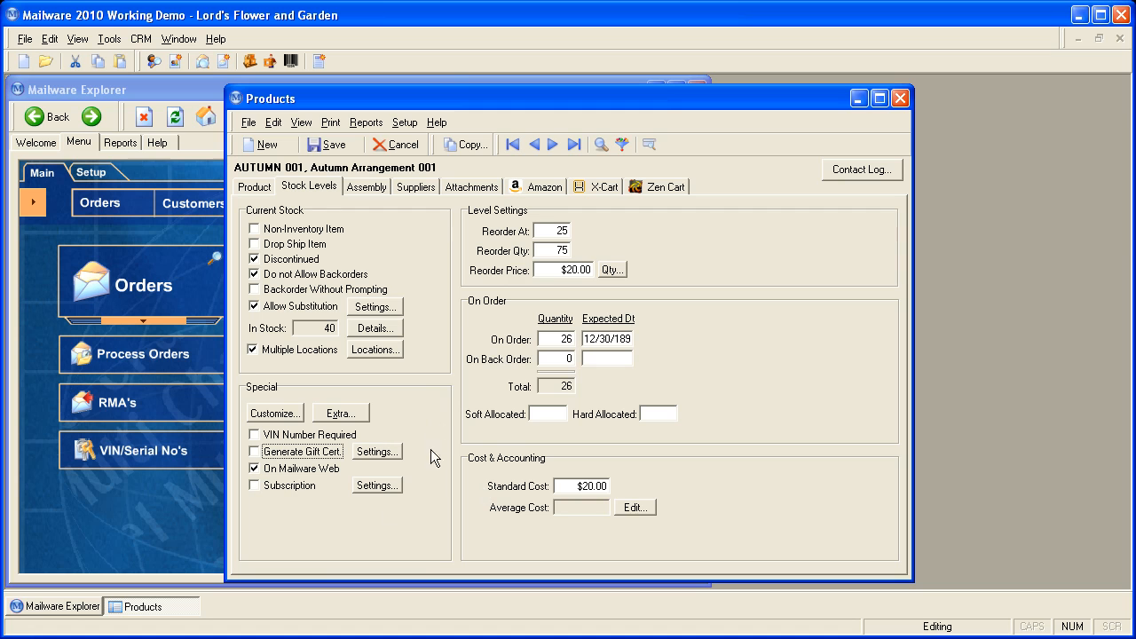
Try the subscription option, review its frequency choices and duration setting, and clear the option again.
click(271, 489)
click(379, 487)
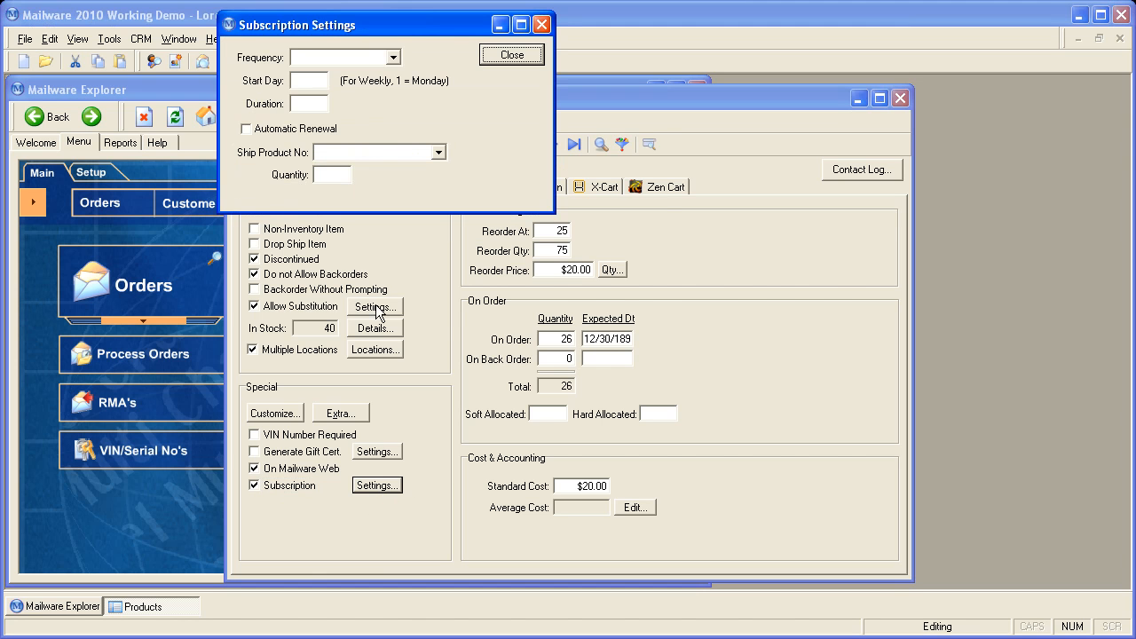
drag(379, 27, 493, 139)
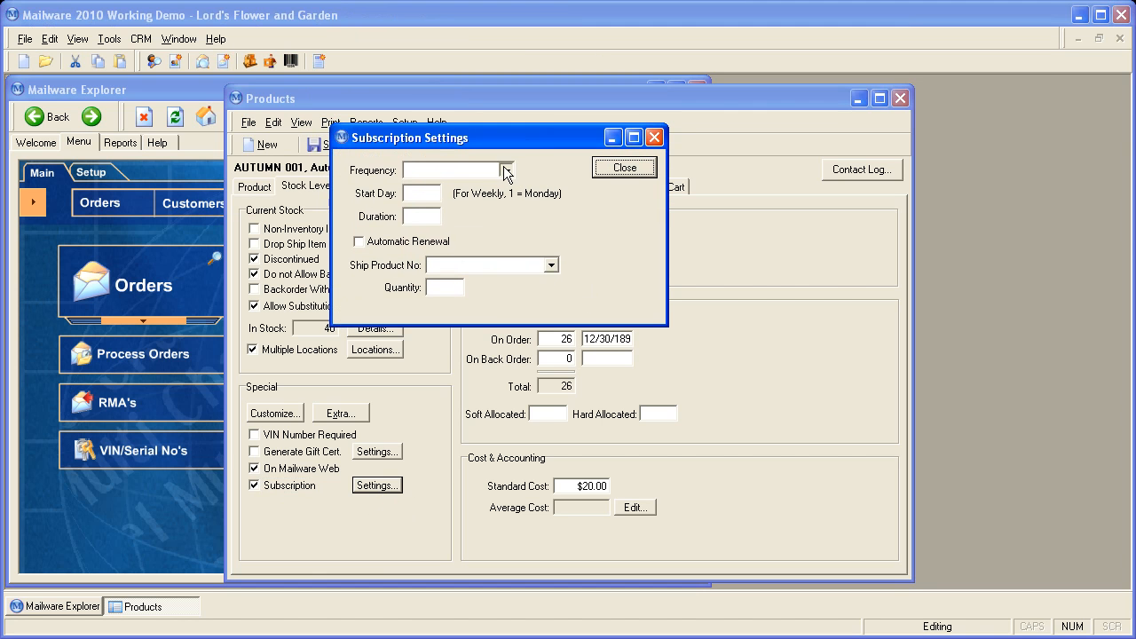
click(506, 170)
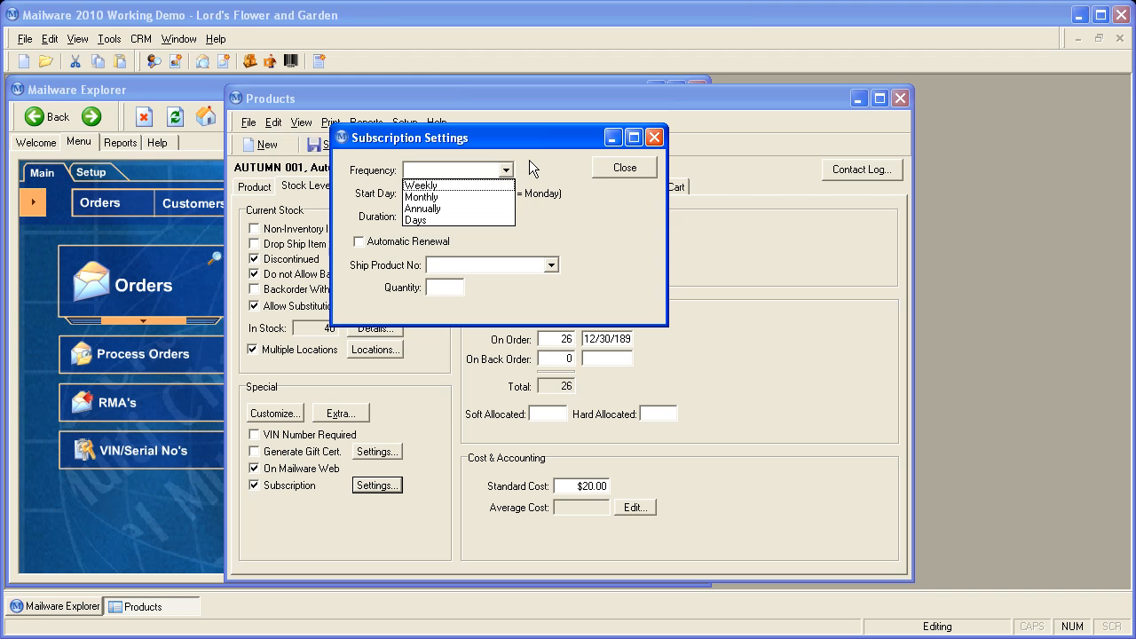
click(536, 169)
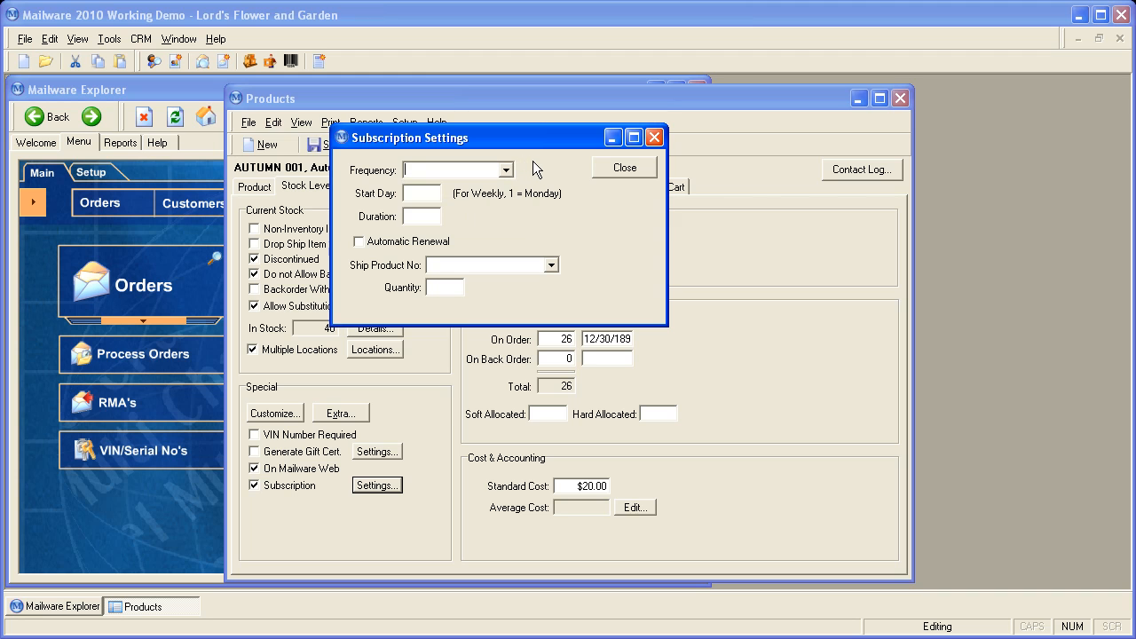
click(426, 216)
click(625, 169)
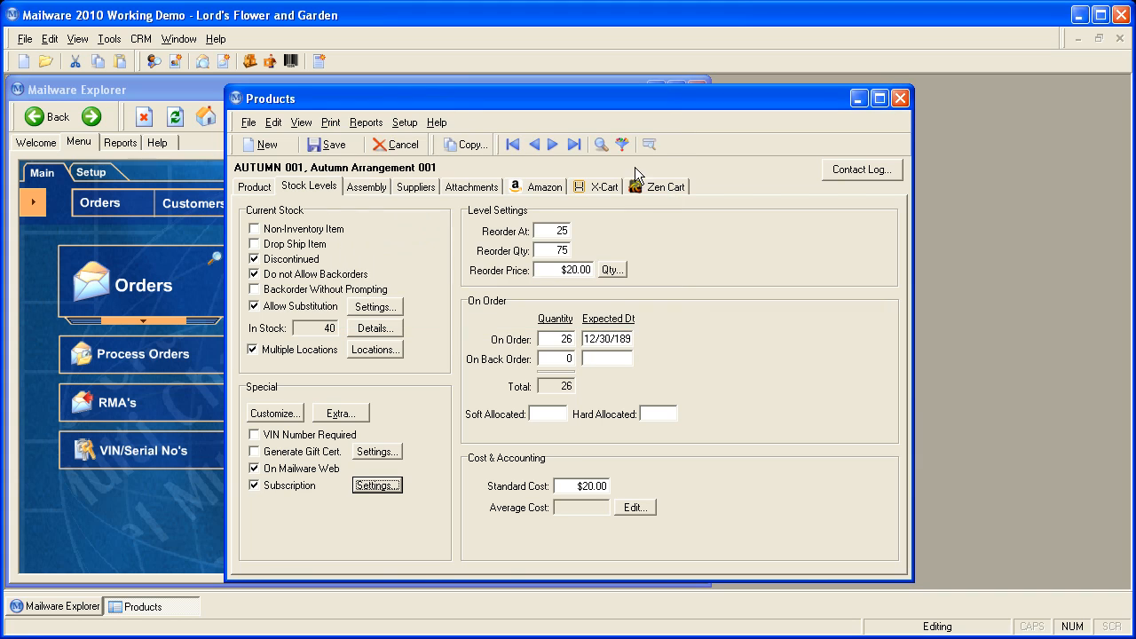
click(277, 487)
Review the product's reorder level, quantity and price, and view the supplier quantity discounts without changing them.
click(551, 228)
key(Tab)
key(Tab)
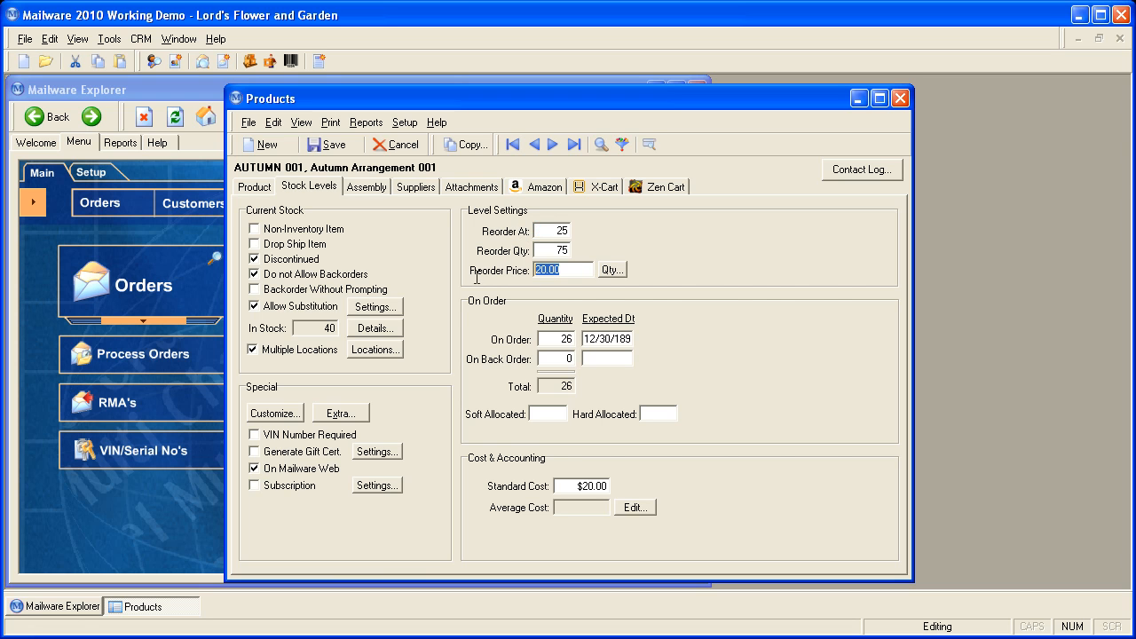
click(625, 269)
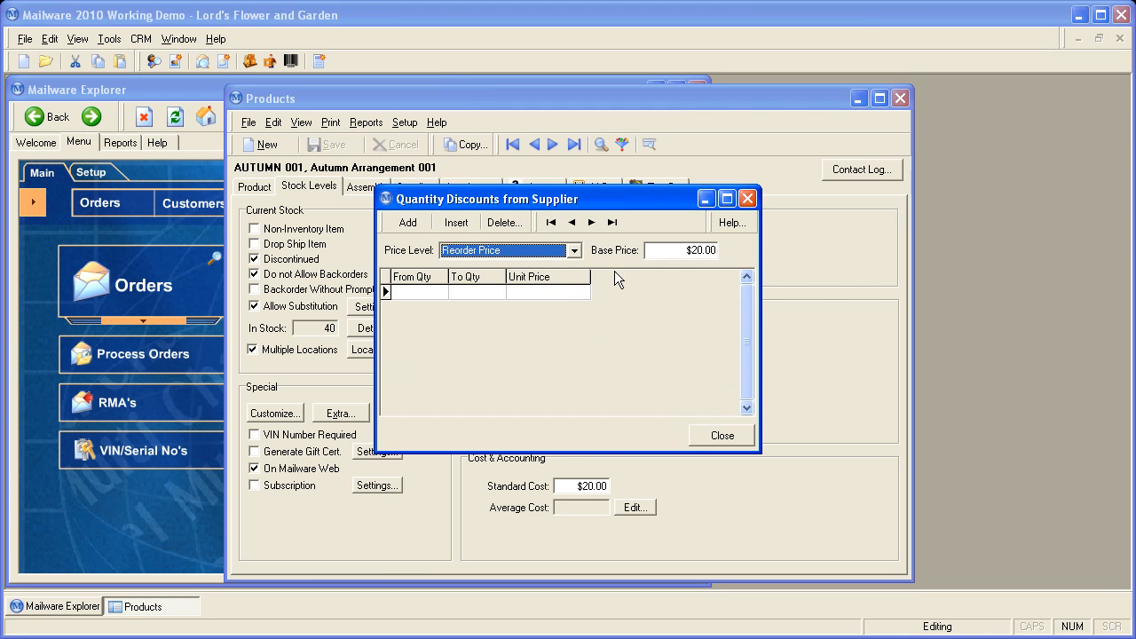
click(747, 198)
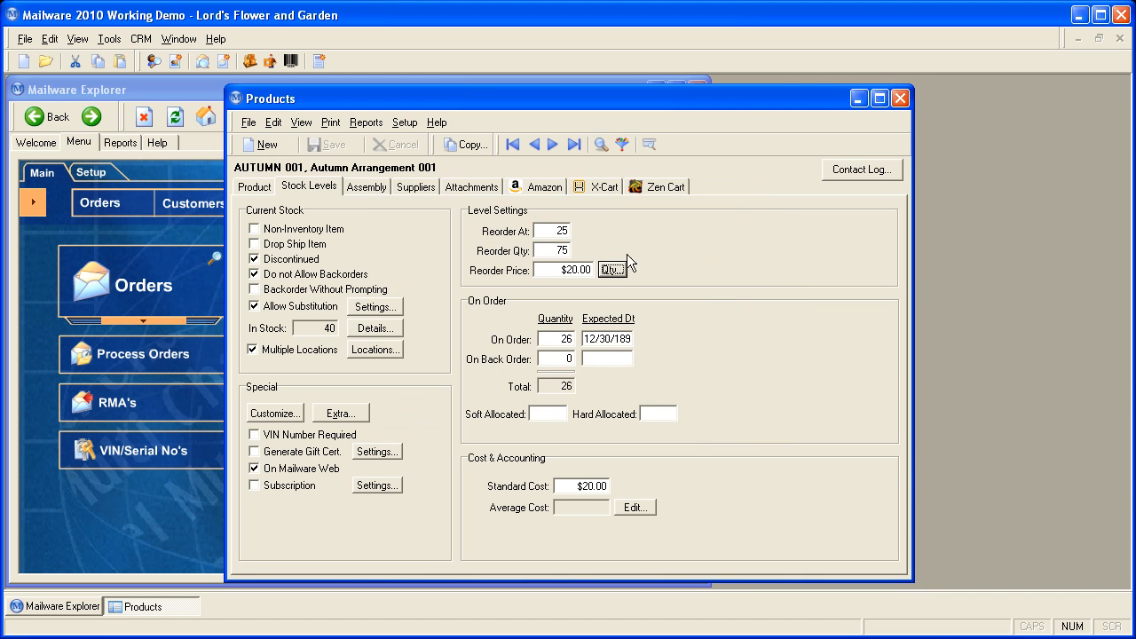
Review the product's on-order and back-order quantities and its standard and average cost.
click(566, 340)
click(568, 361)
click(535, 339)
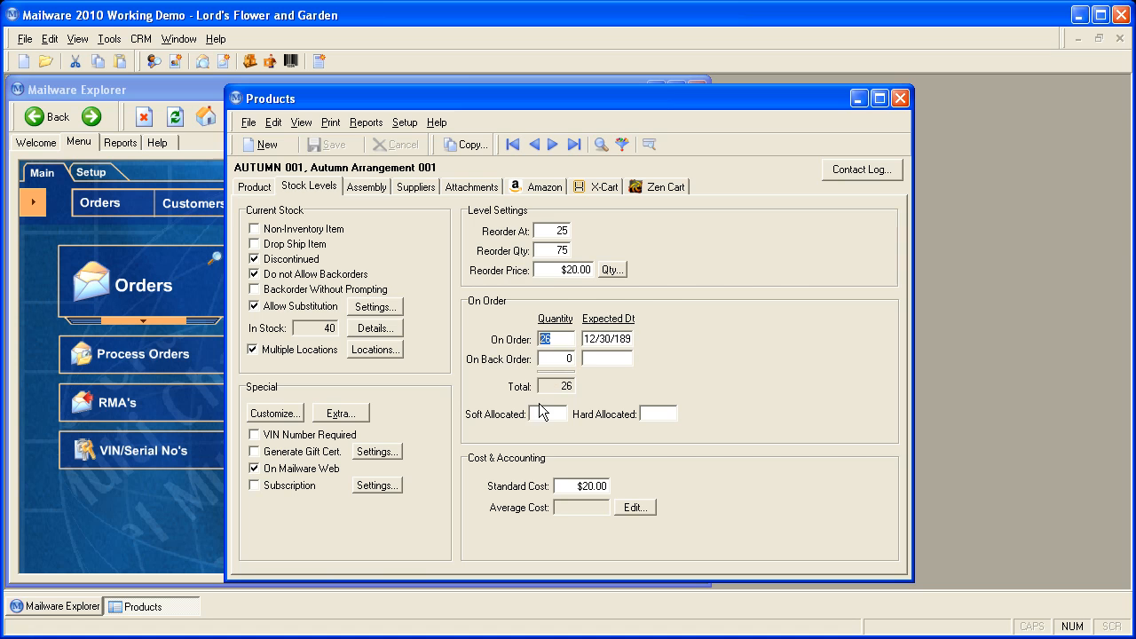
click(556, 486)
click(584, 512)
click(584, 484)
click(580, 507)
Go to the AUTUMN 002 product and compare its assembly items with its general information and pricing.
click(378, 184)
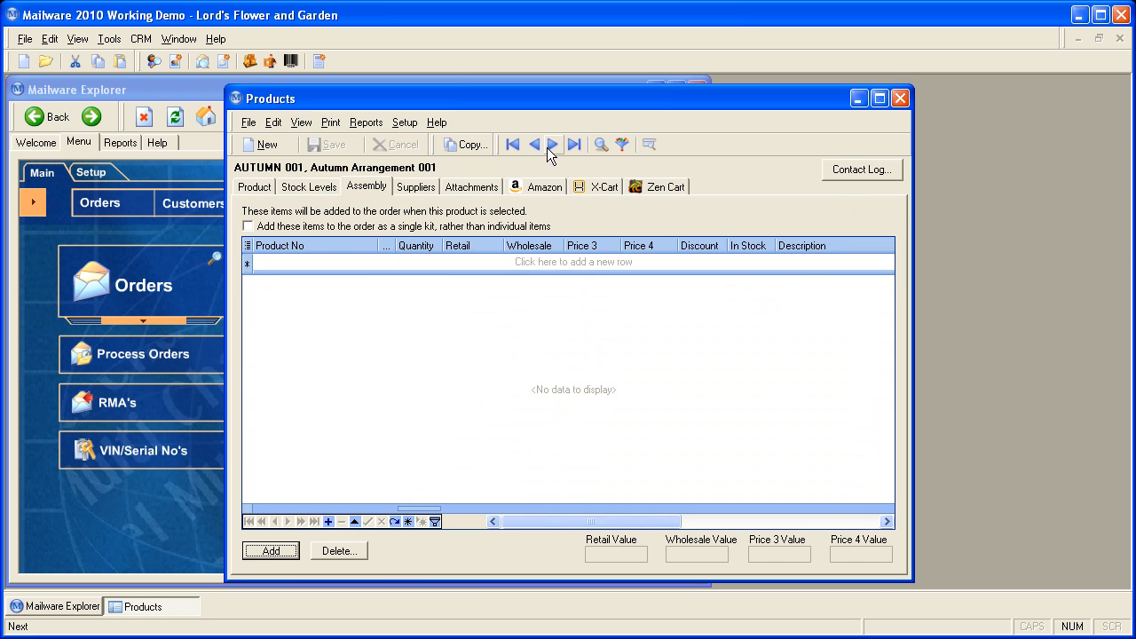
click(552, 145)
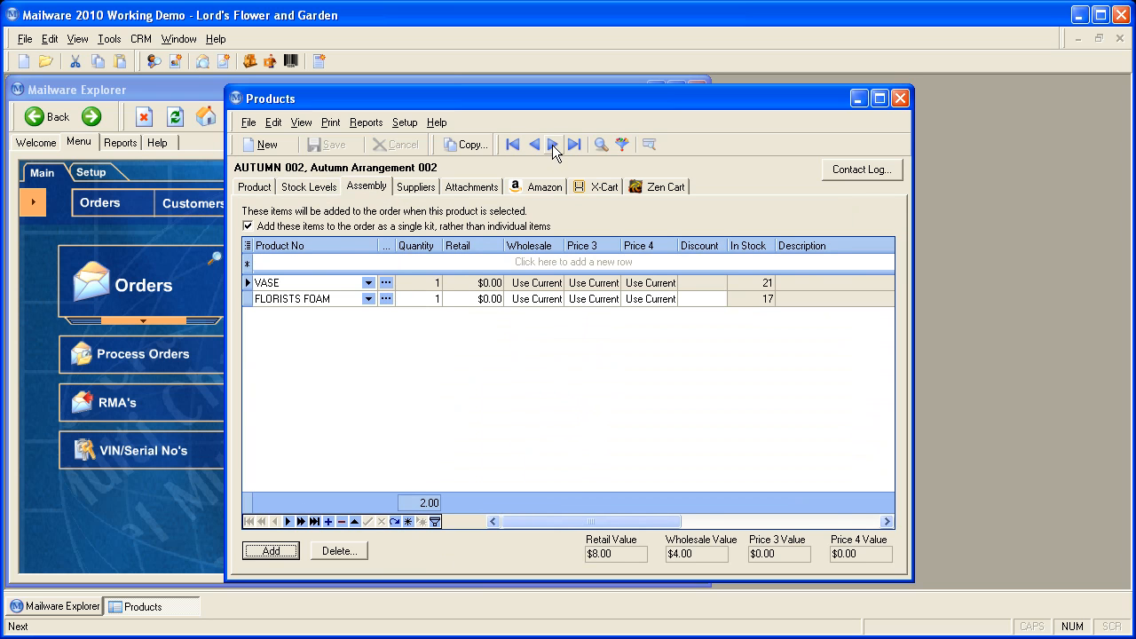
click(263, 186)
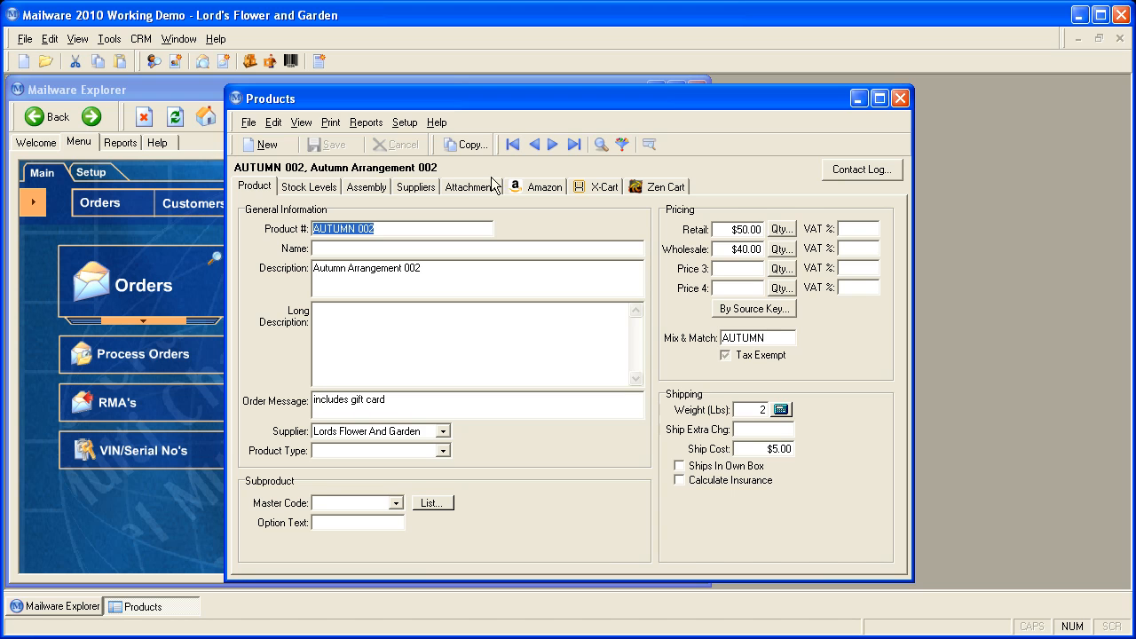
click(383, 192)
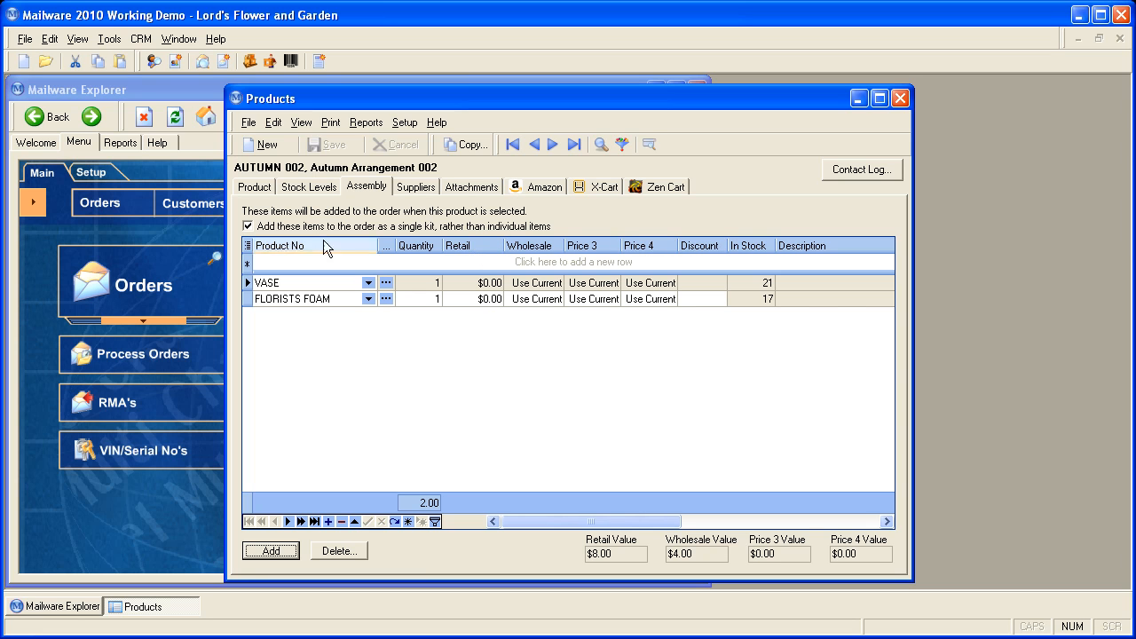
click(267, 188)
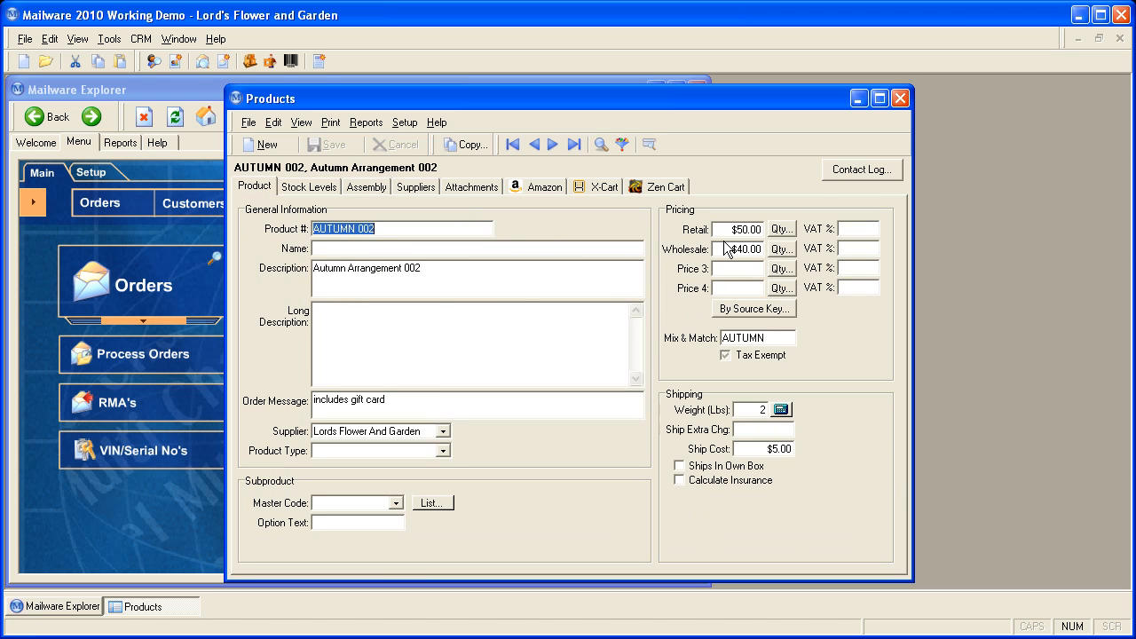
click(386, 190)
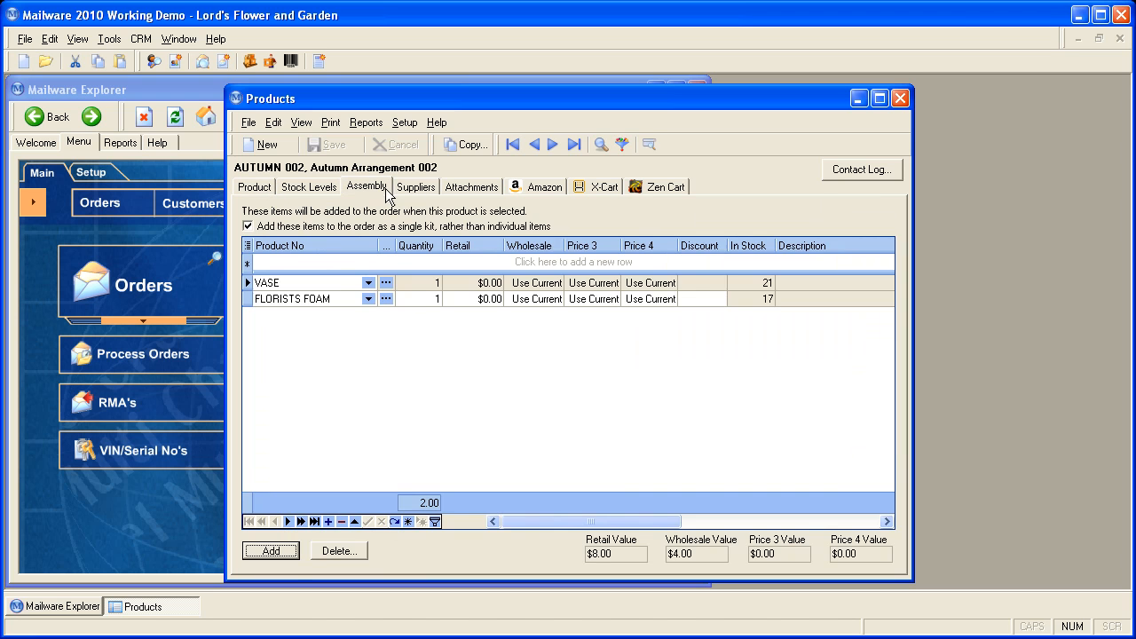
Examine the wholesale and retail prices of the VASE and FLORISTS FOAM items in the assembly.
click(536, 285)
click(535, 302)
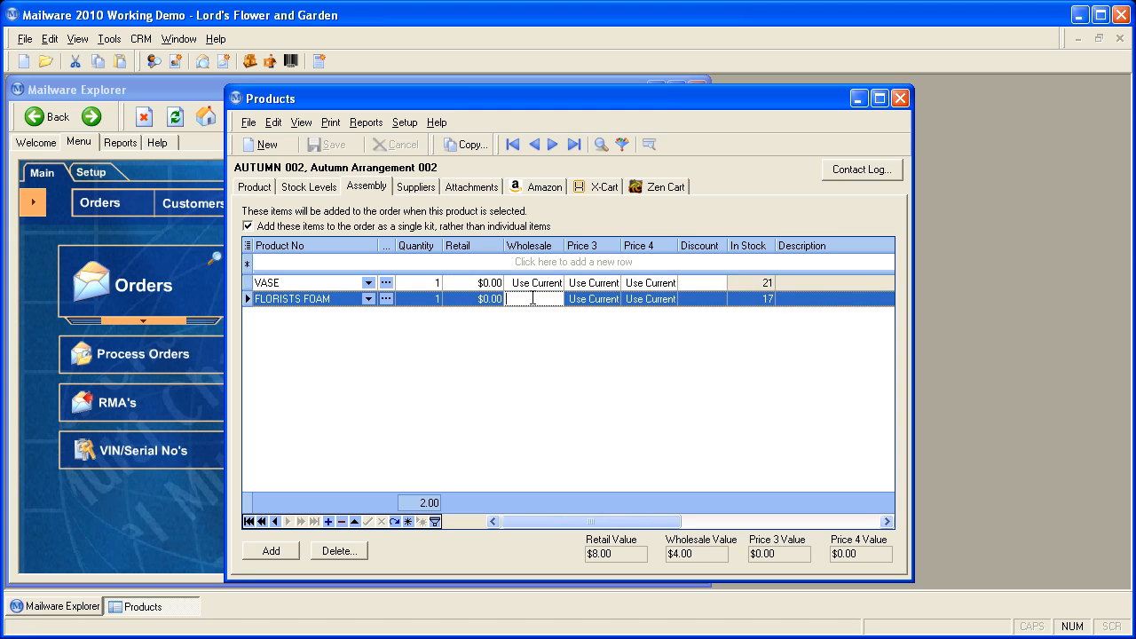
click(463, 283)
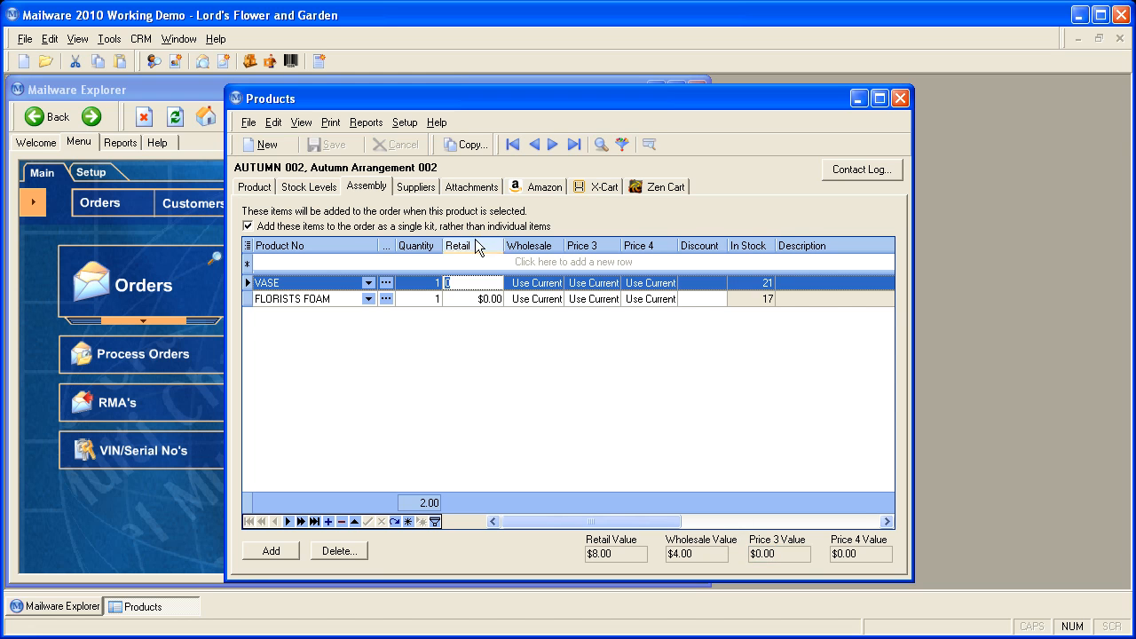
Return to AUTUMN 001 and examine its supplier details, including product number, price, unit of measure and supplier's description.
click(396, 188)
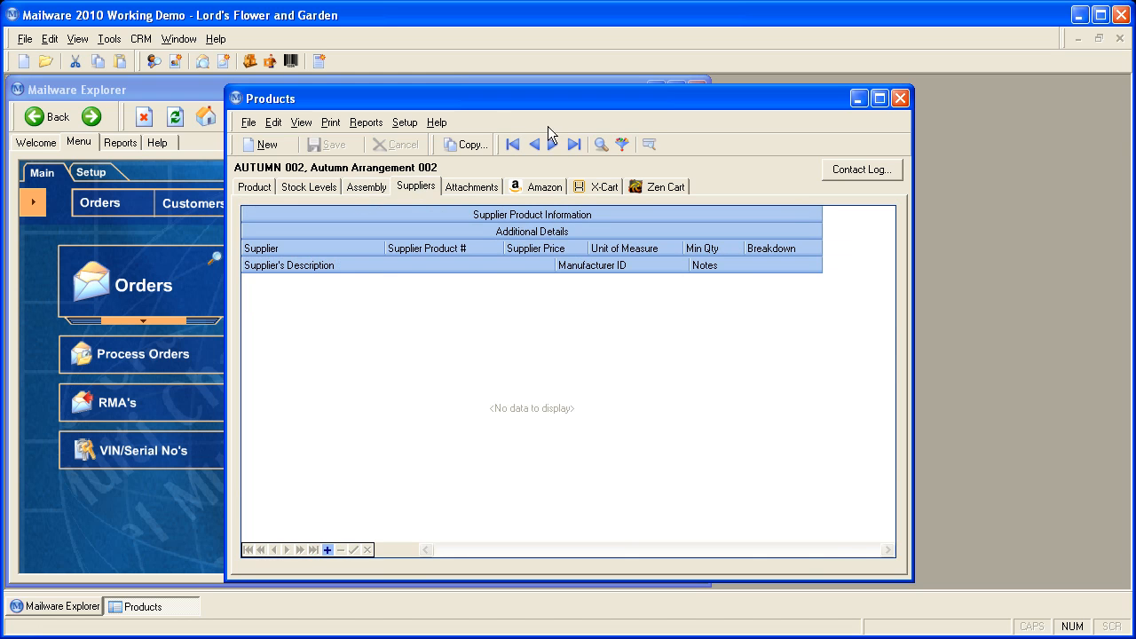
click(535, 145)
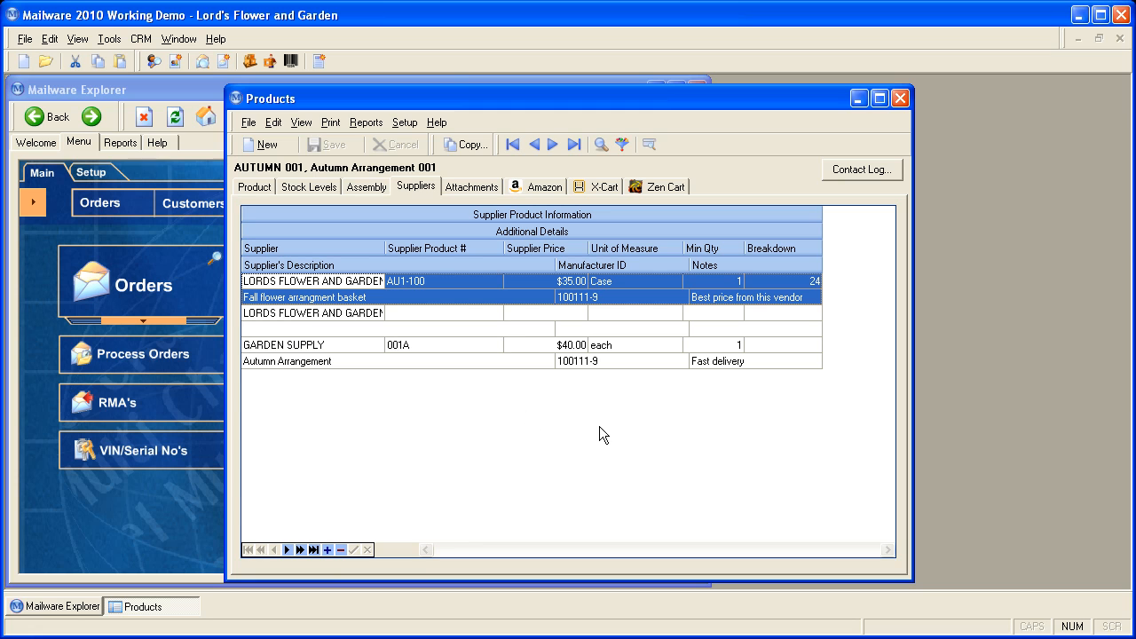
click(340, 282)
click(426, 273)
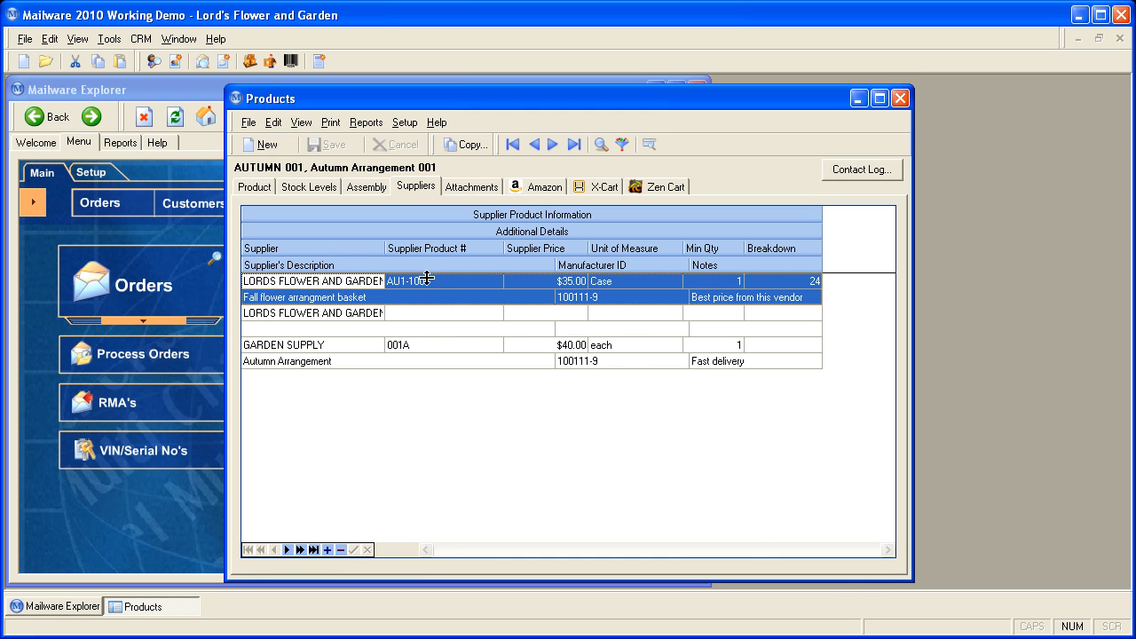
click(571, 281)
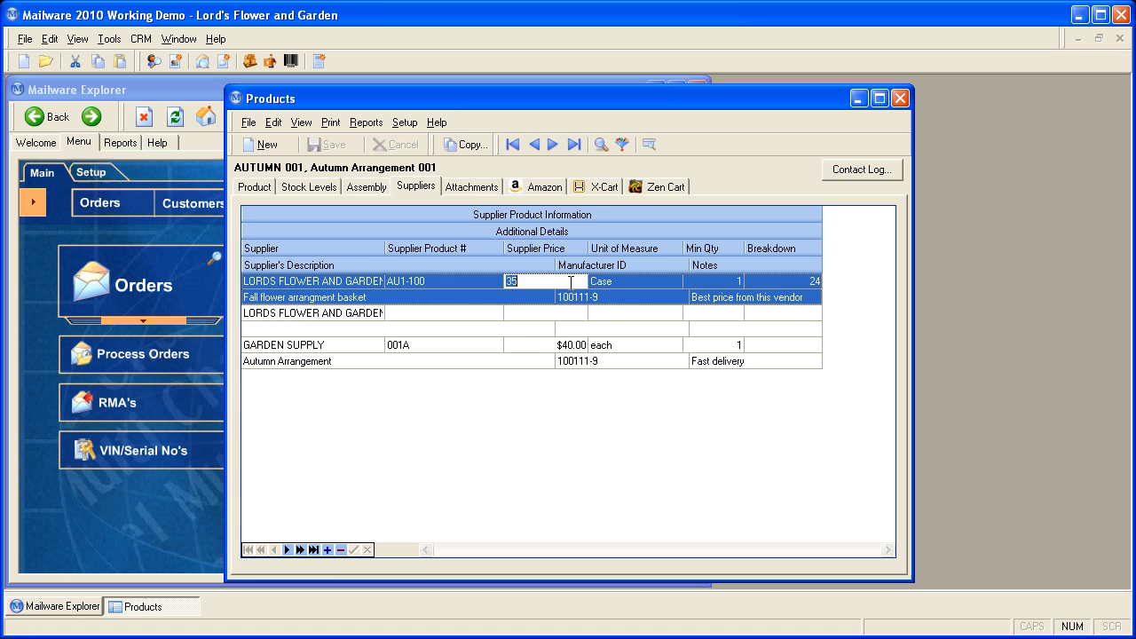
click(631, 280)
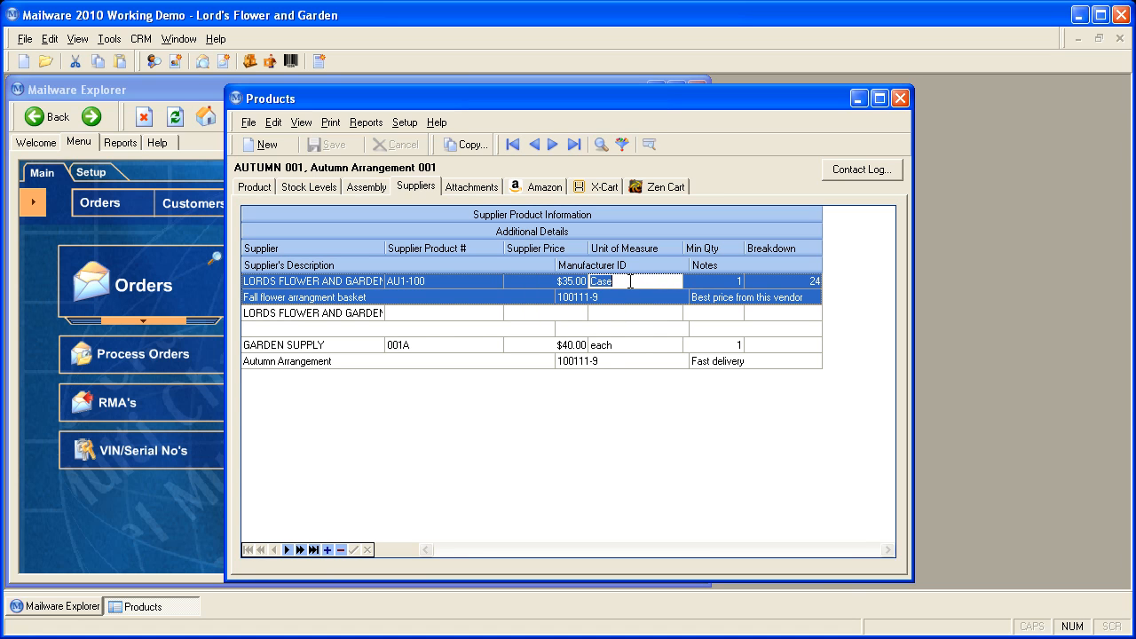
click(439, 298)
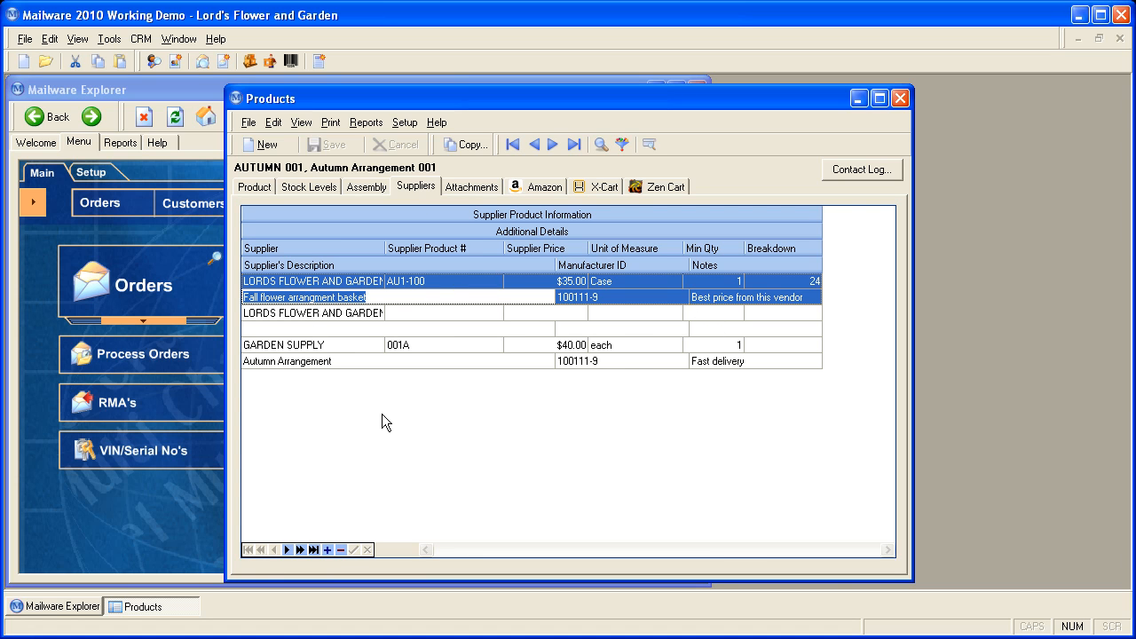
Examine the product's attachments, including the Autumn001.jpg picture and the product information PDF.
click(474, 187)
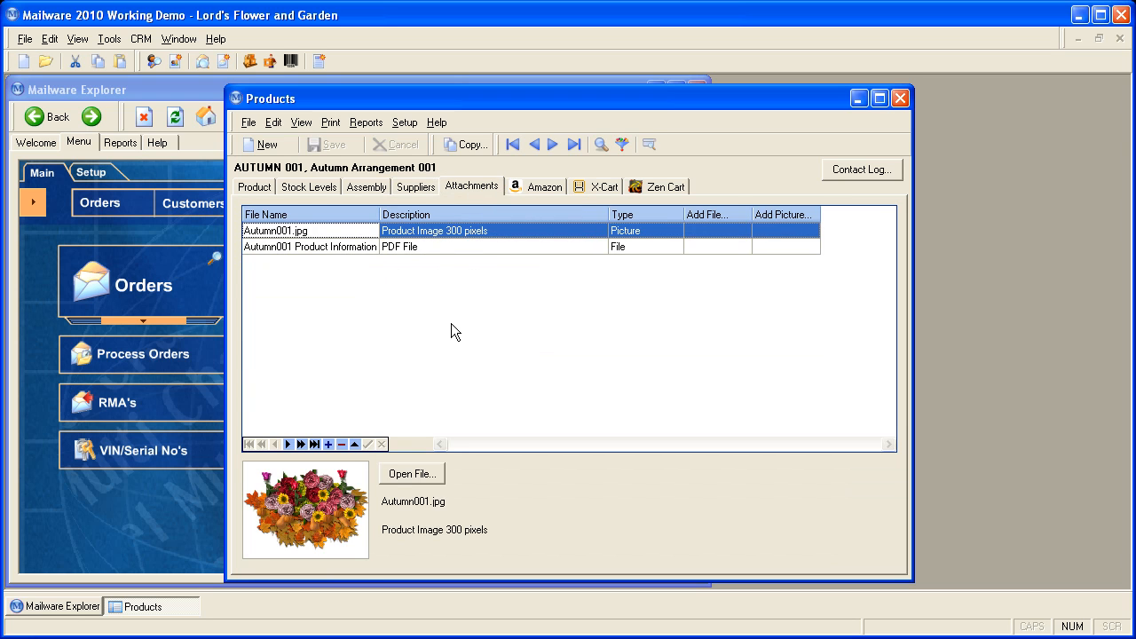
click(335, 232)
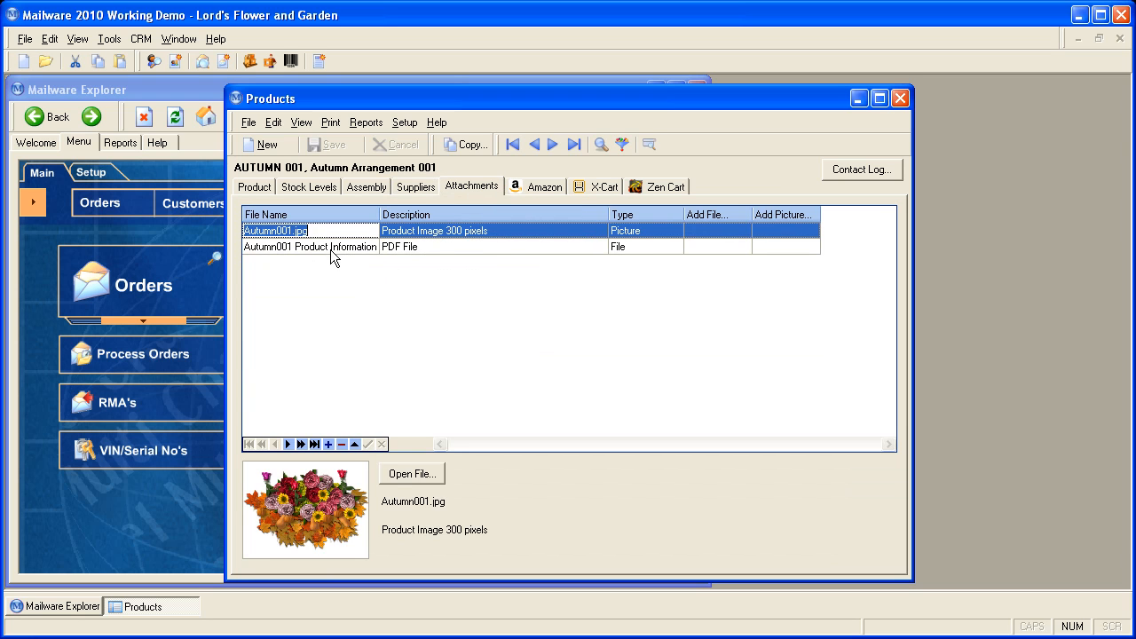
click(335, 248)
click(338, 231)
Look through the product's Amazon, X-Cart and Zen Cart listings, and return to its general product information.
click(544, 190)
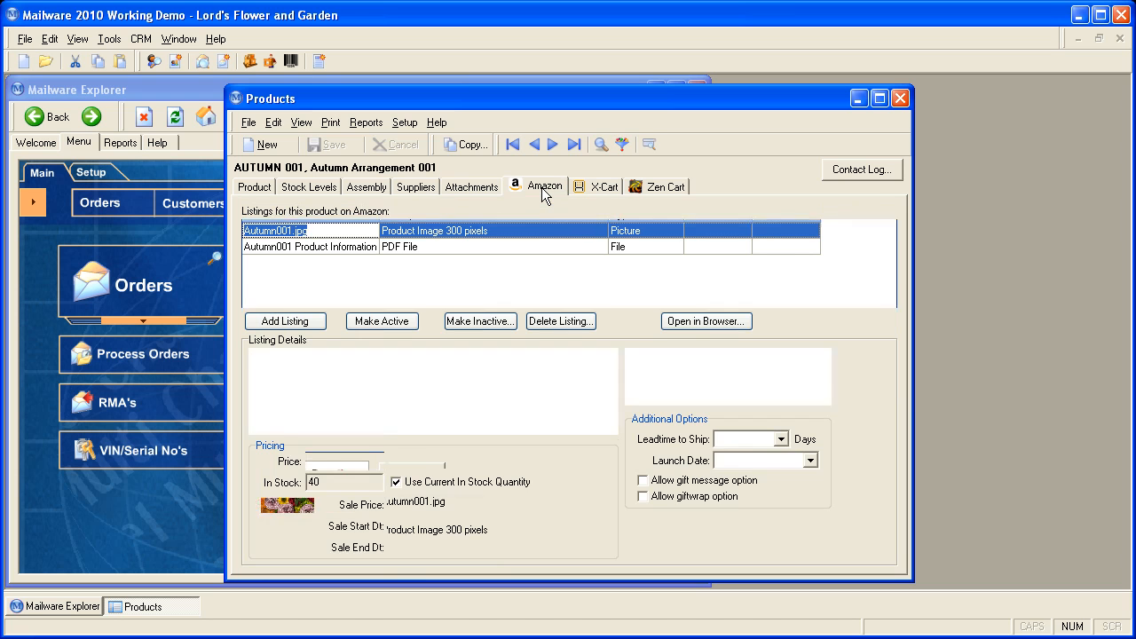
click(590, 188)
click(679, 187)
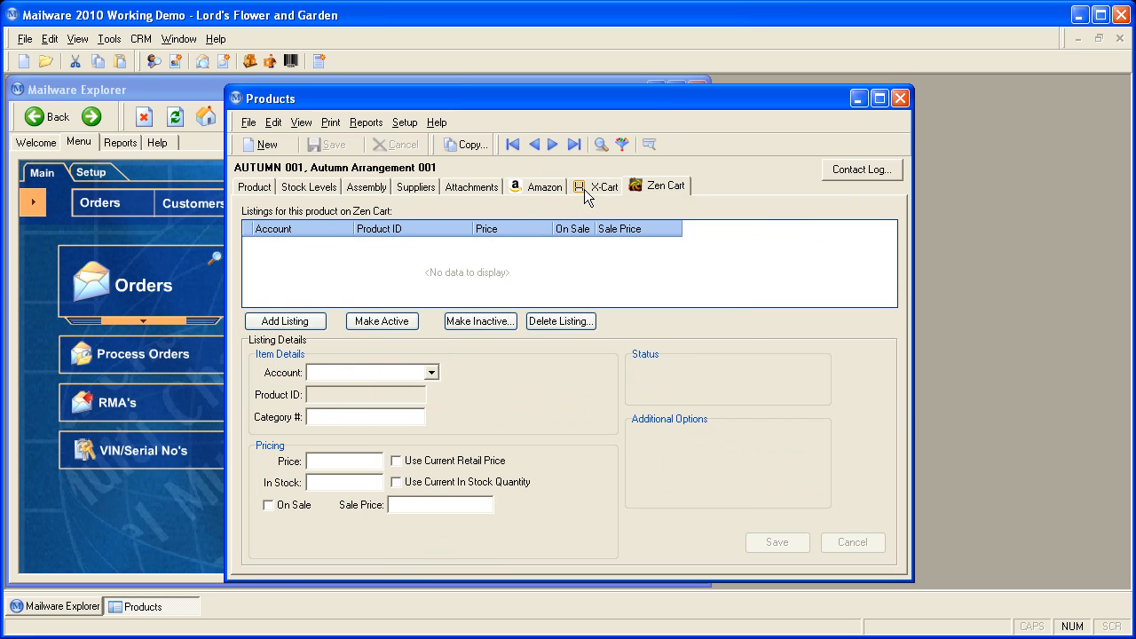
click(533, 187)
click(251, 190)
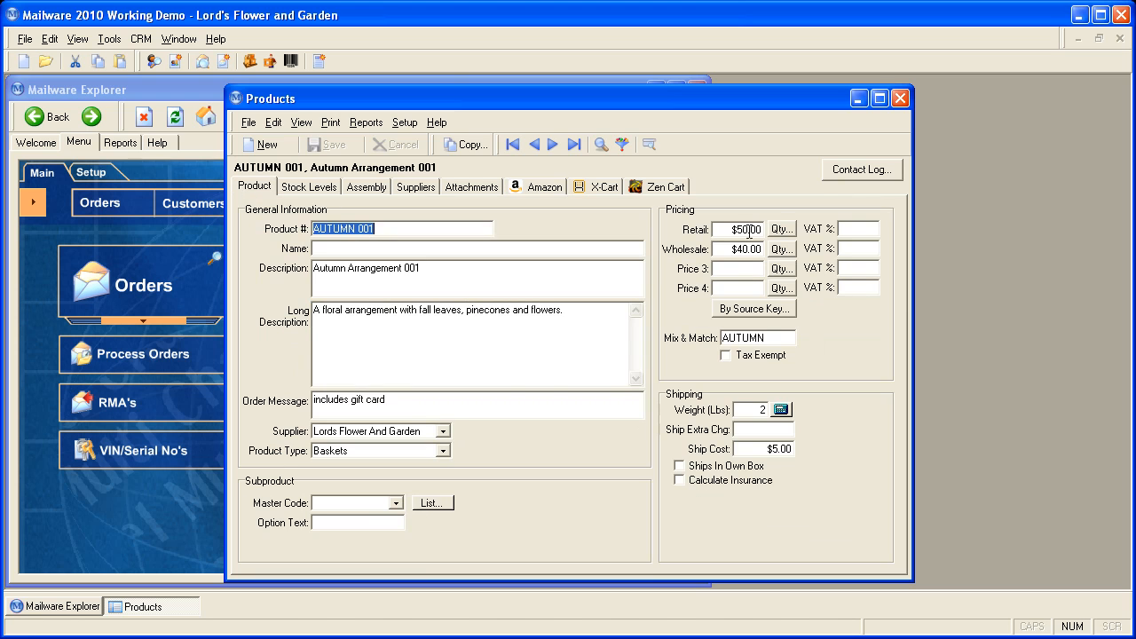